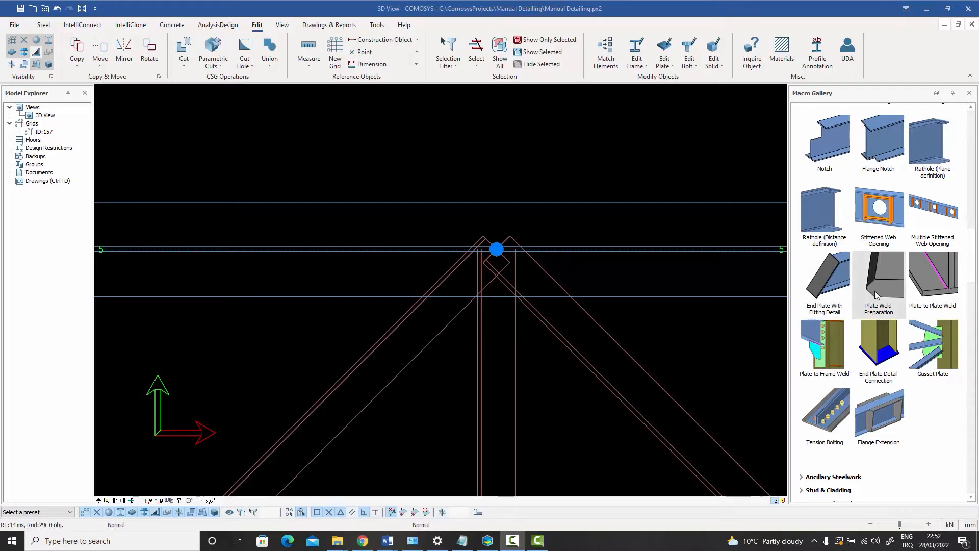
Step: Examine the bracing and detailing macros in the Macro Gallery and the vertical and diagonal members meeting at the beam
scroll(875, 295, "up", 15)
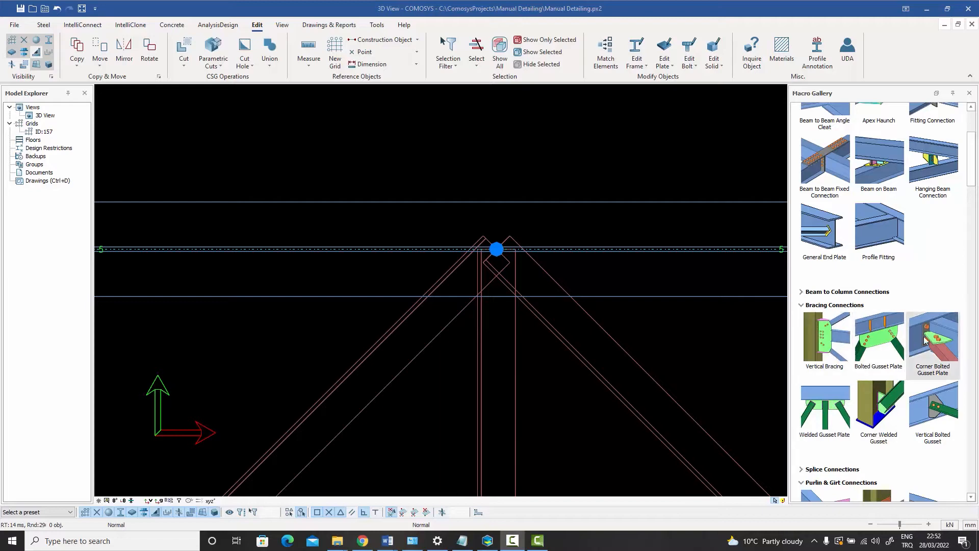
scroll(883, 374, "down", 3)
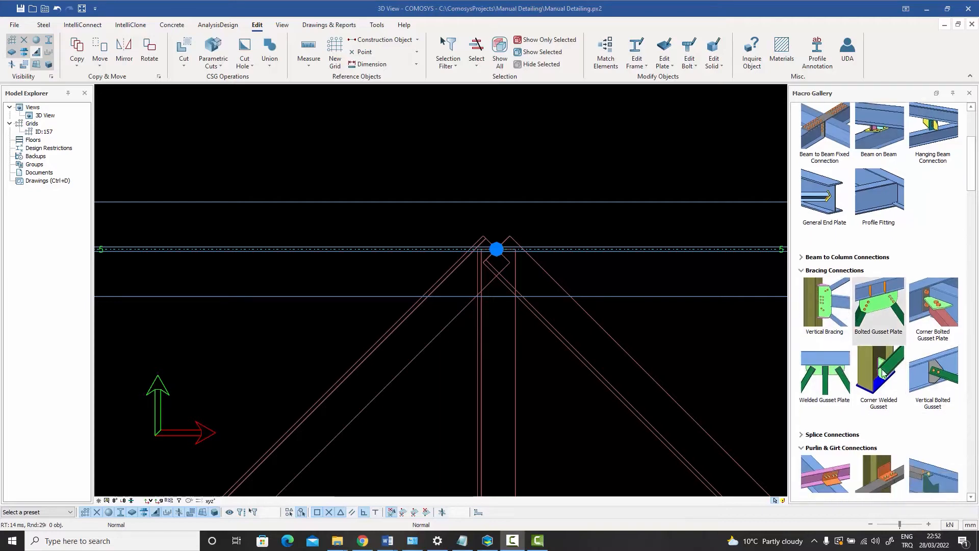
scroll(884, 373, "down", 7)
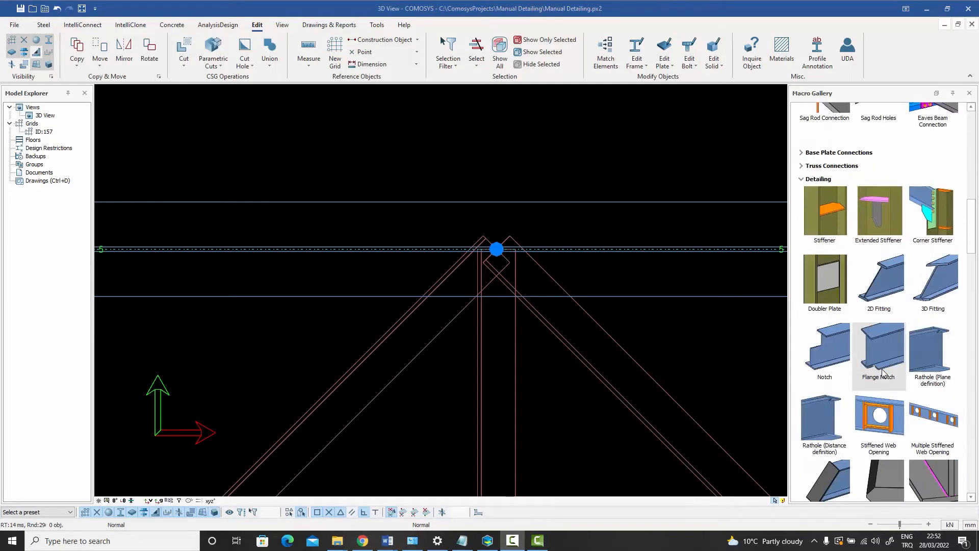
scroll(884, 373, "down", 2)
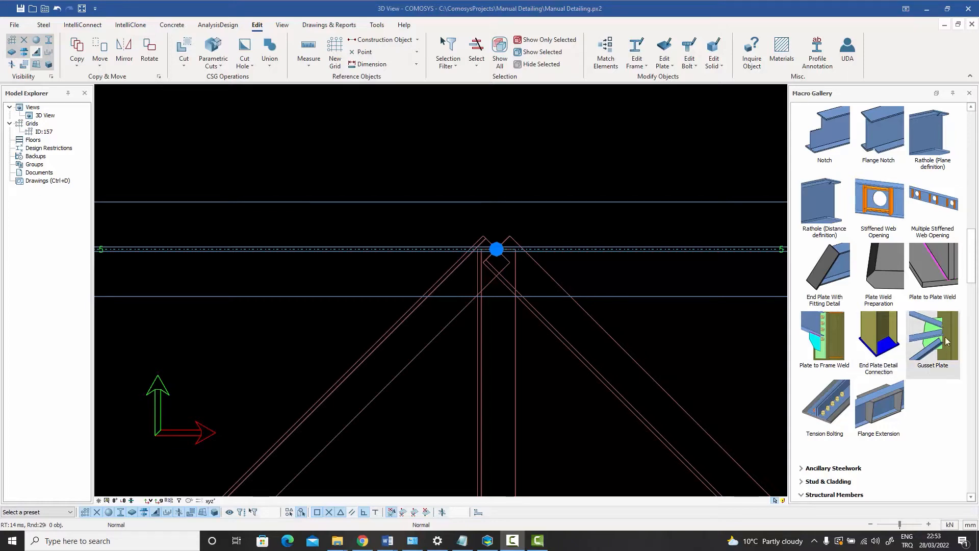
scroll(892, 258, "up", 4)
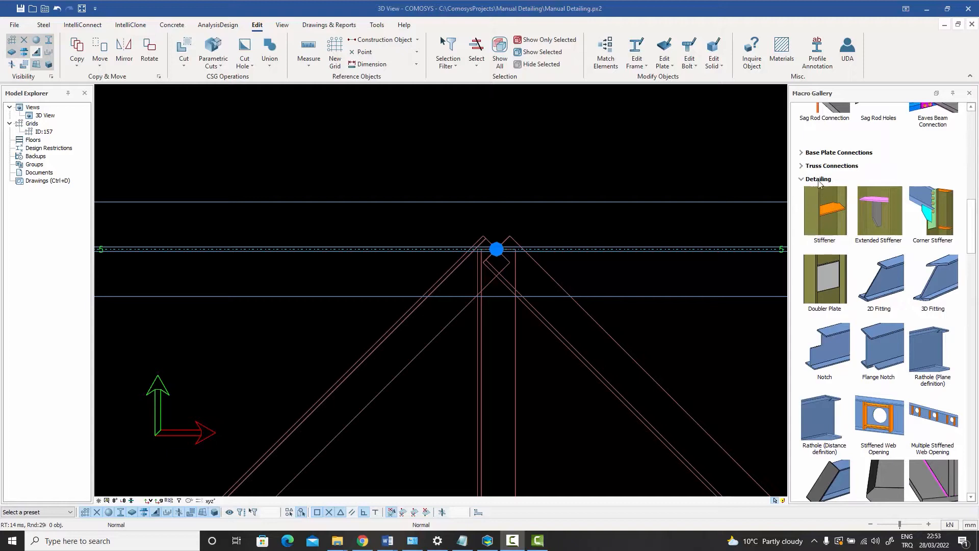
scroll(933, 334, "down", 3)
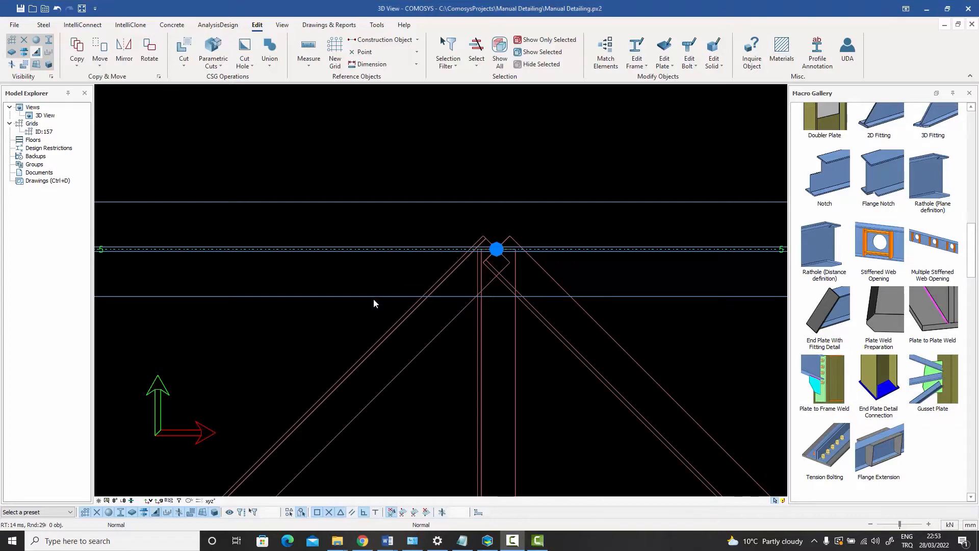
left_click(414, 332)
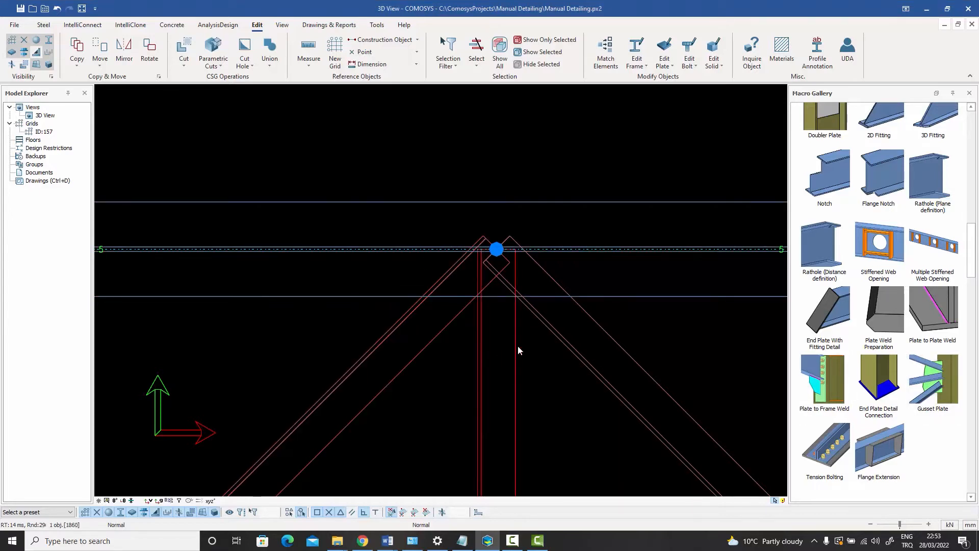
left_click(562, 344)
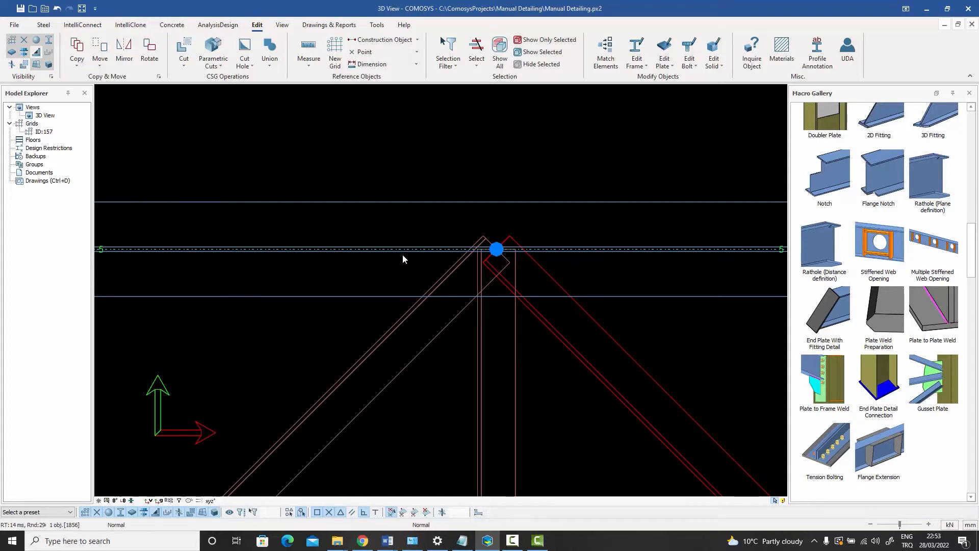
scroll(426, 255, "up", 4)
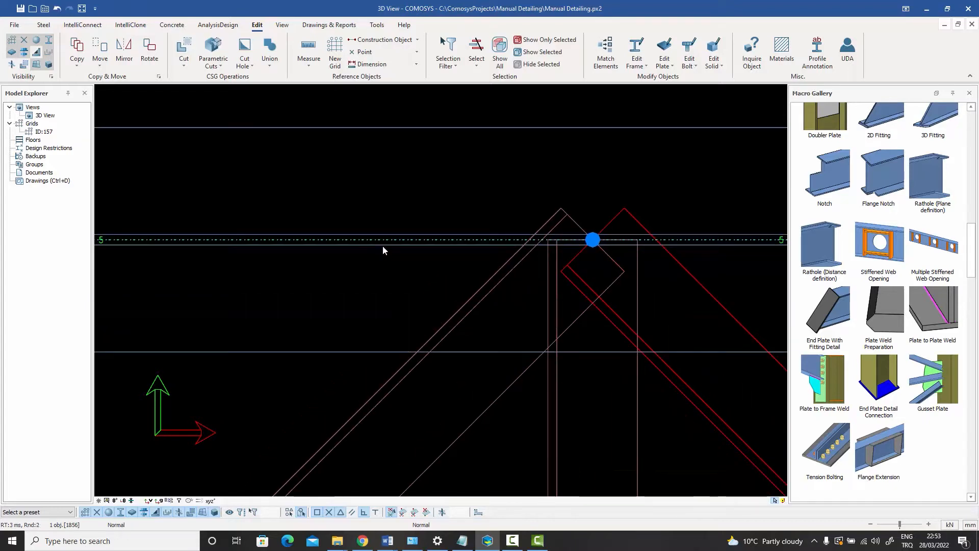
scroll(447, 247, "down", 4)
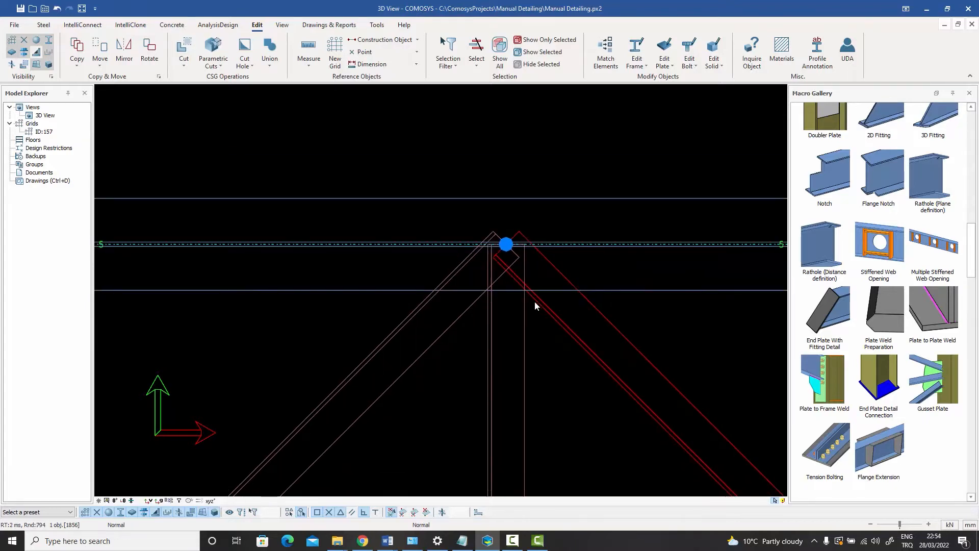
Step: Create a Gusset Plate connection along the beam's web line, joining the vertical member first and the two diagonal braces after it
left_click(928, 412)
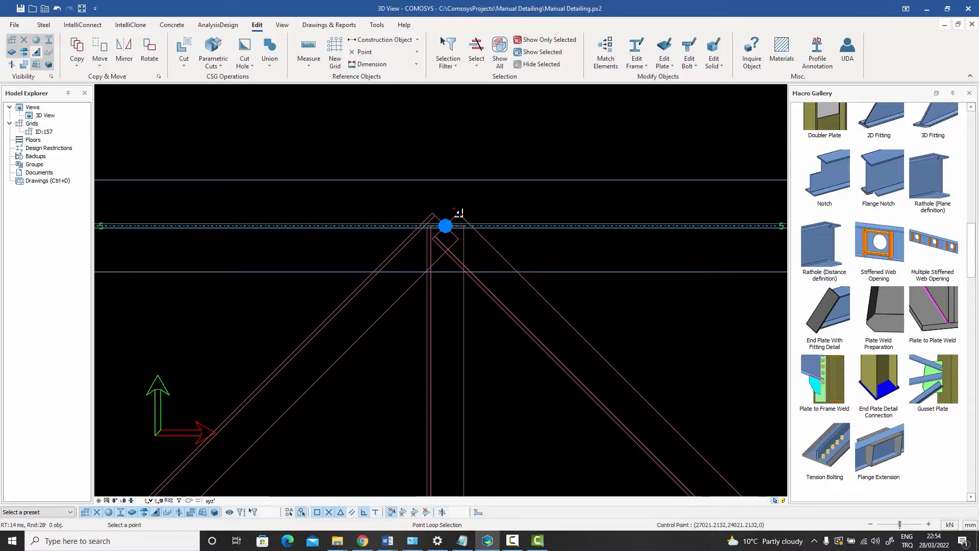
scroll(459, 213, "up", 2)
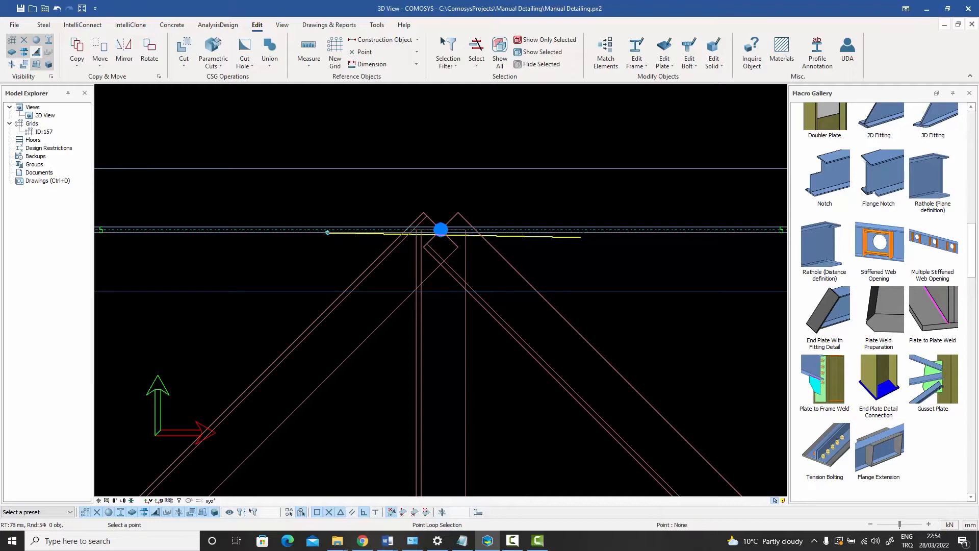
left_click(585, 231)
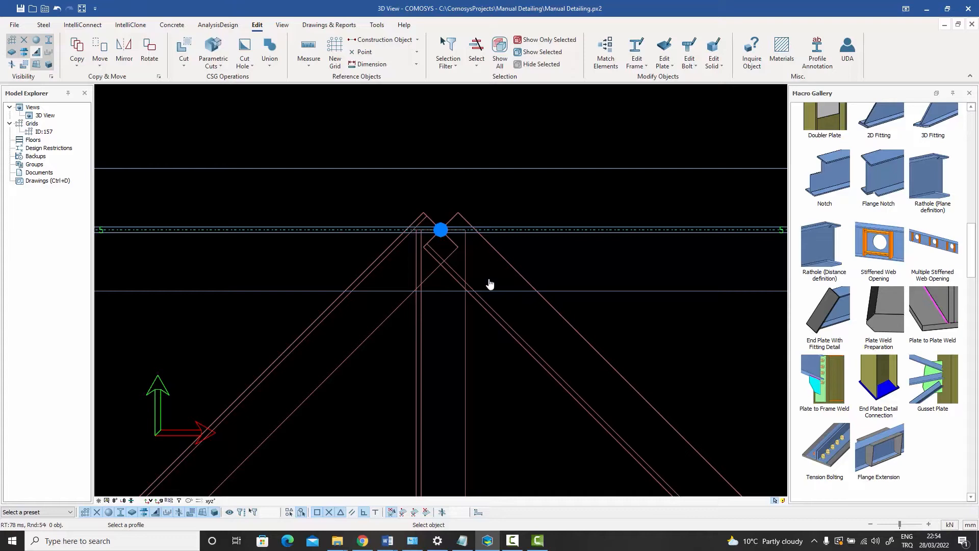
left_click(465, 347)
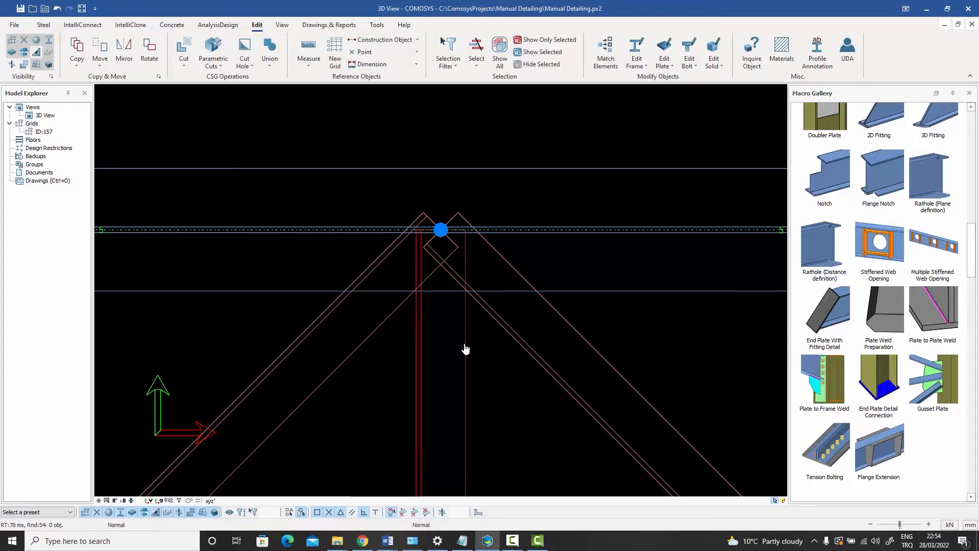
left_click(377, 334)
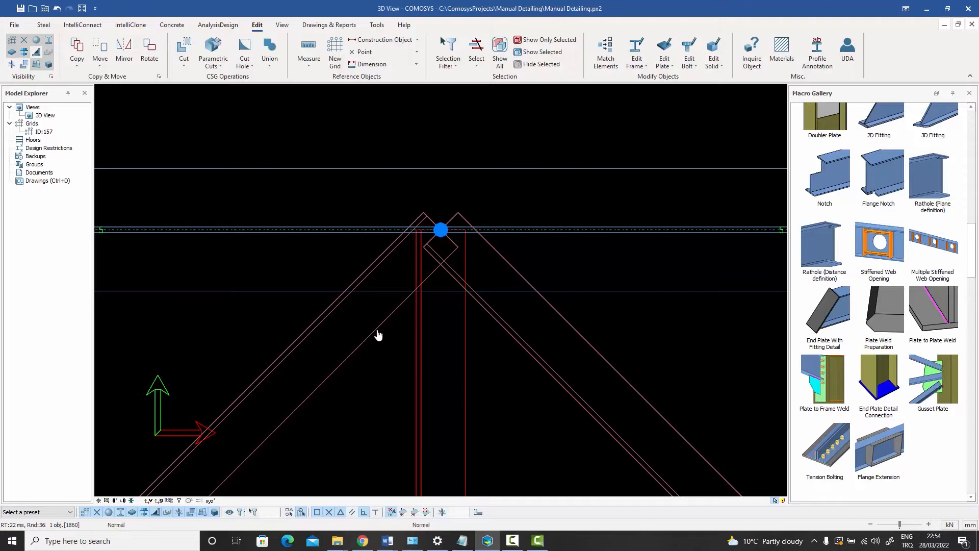
left_click(511, 332)
key("Return")
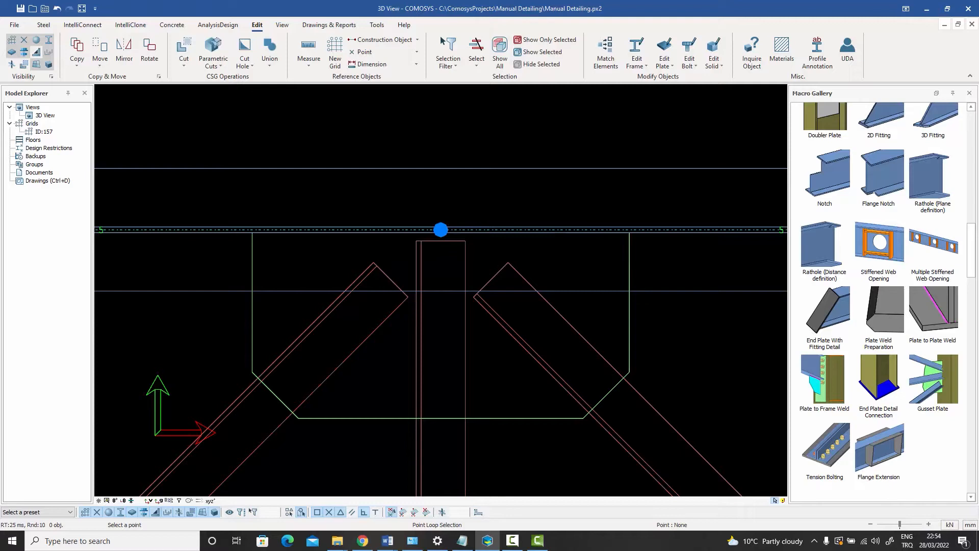
key("Escape")
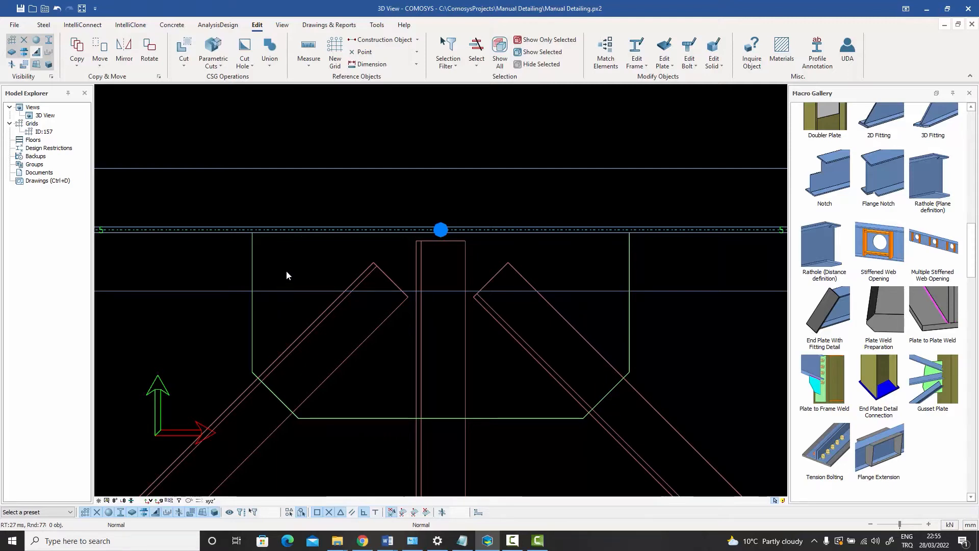
Step: Open the new gusset plate's macro settings and apply it with Convex Hull turned off
middle_click_drag(422, 270, 421, 236)
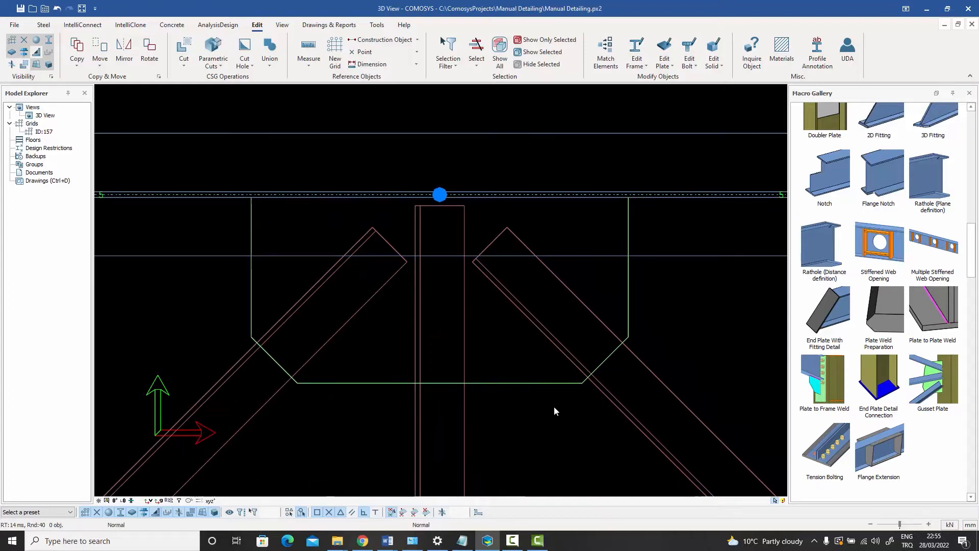
left_click(517, 386)
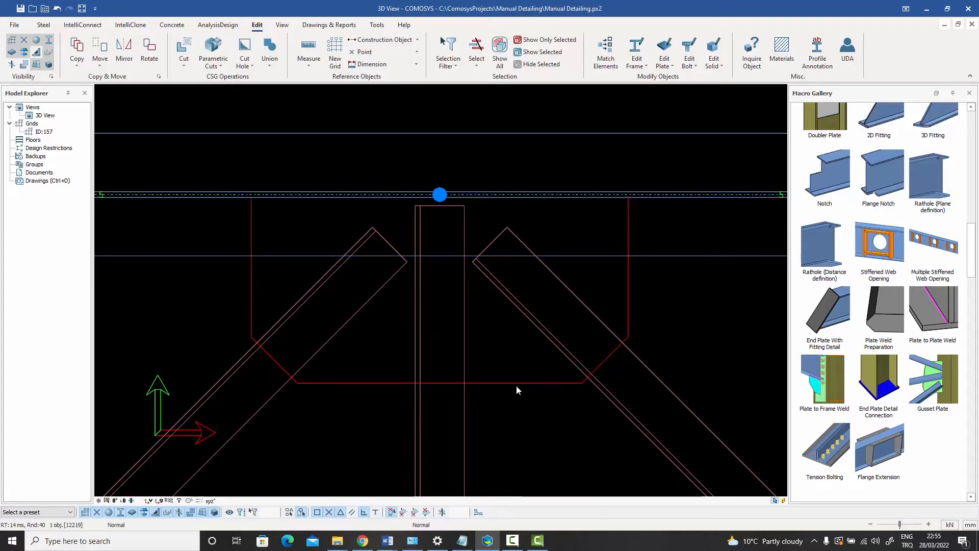
left_click(516, 385)
double_click(515, 384)
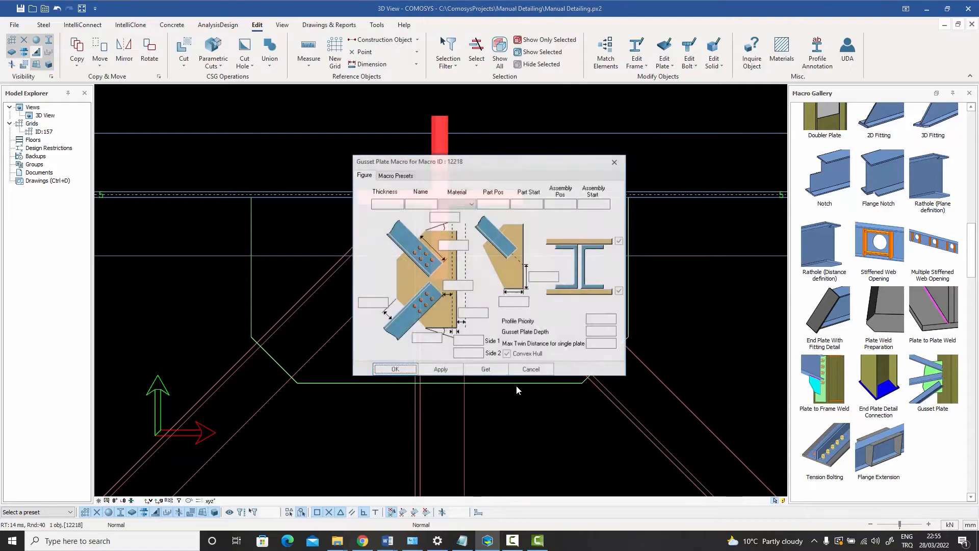
left_click_drag(481, 162, 724, 117)
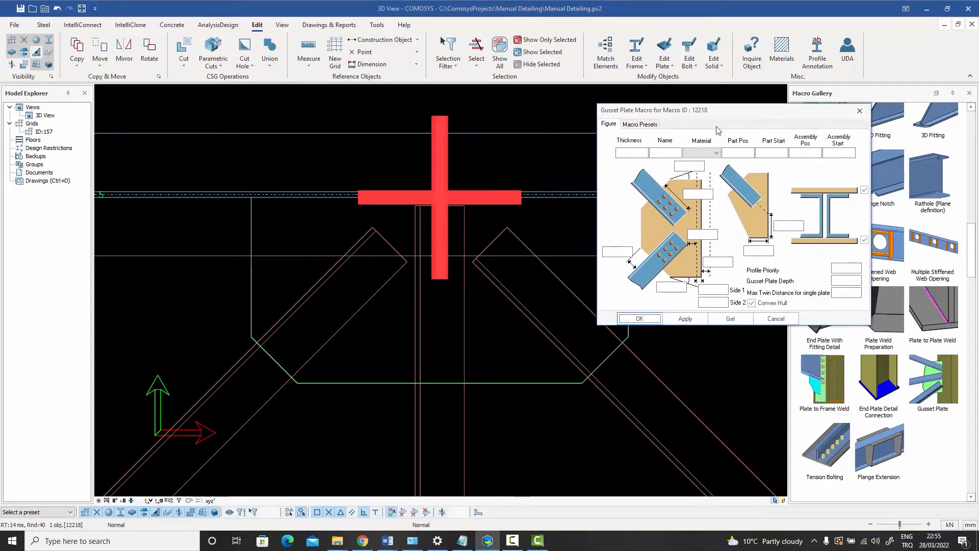
left_click(752, 304)
left_click(685, 319)
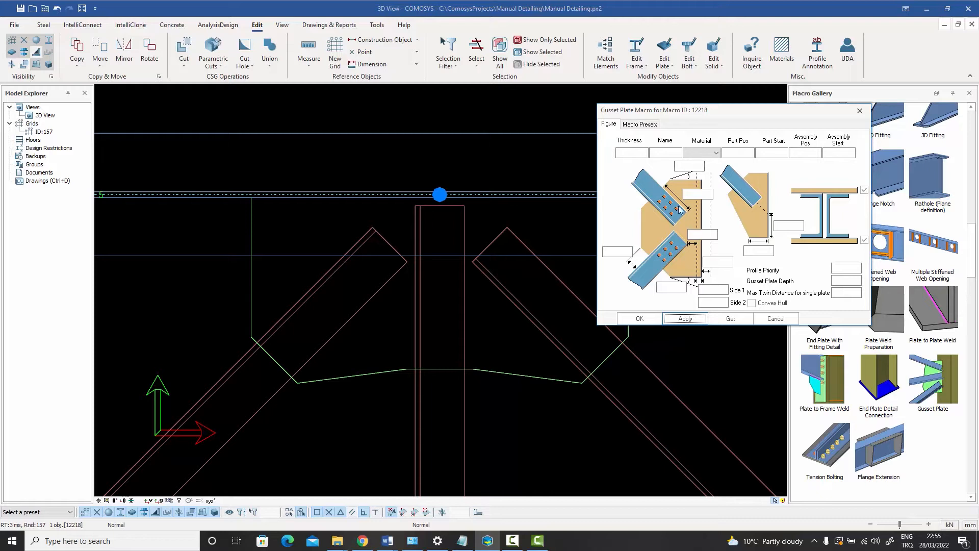
Step: Set the overlap lengths of the three members on the gusset plate to 100 200 200 and apply them
left_click(695, 194)
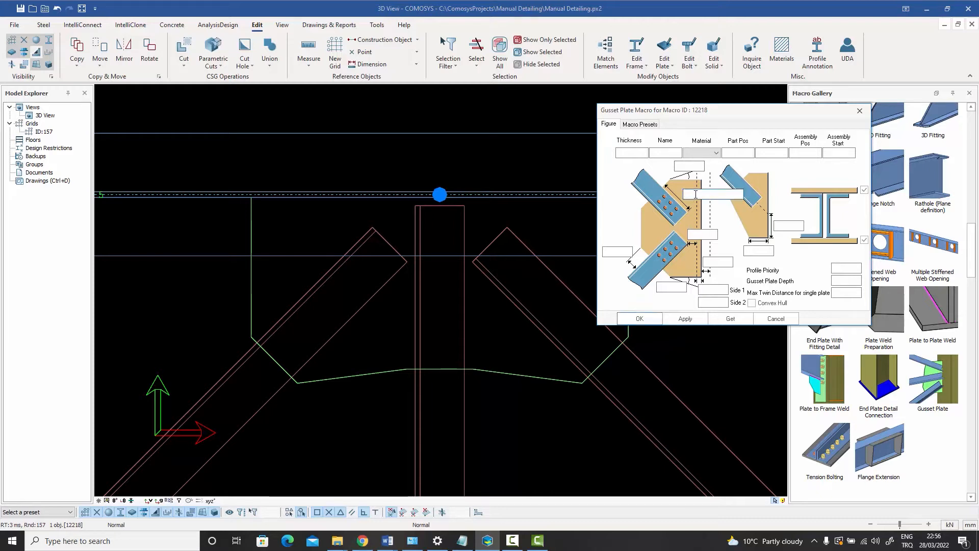
type("100 200")
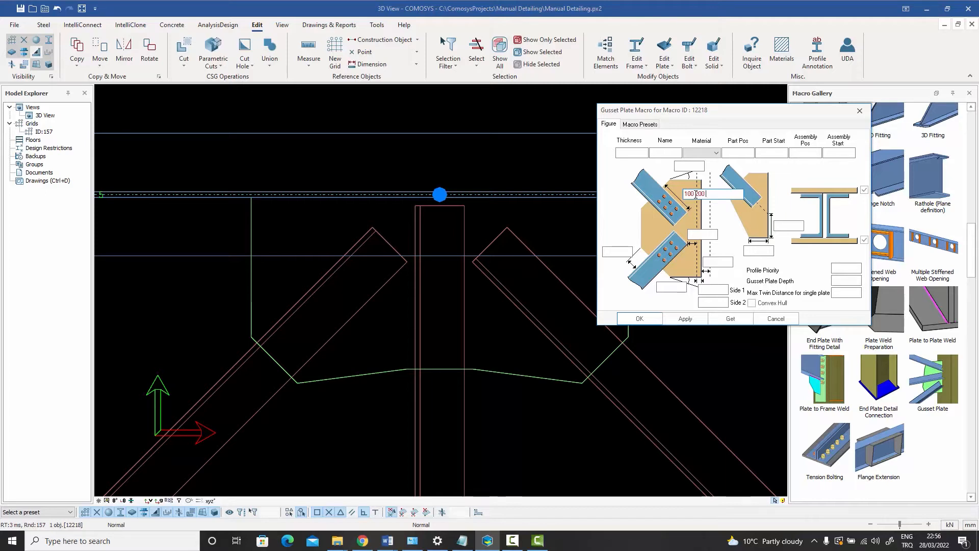
type(" 200")
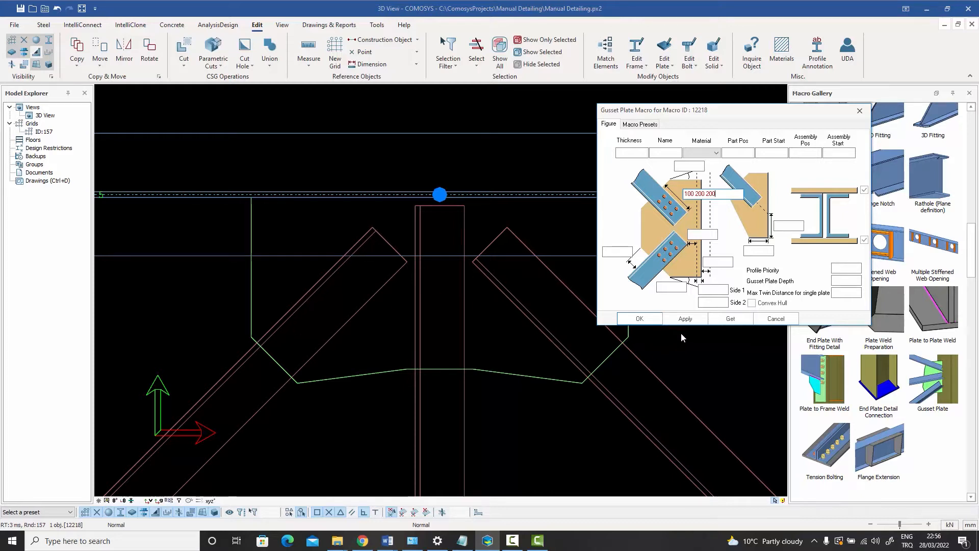
left_click(687, 319)
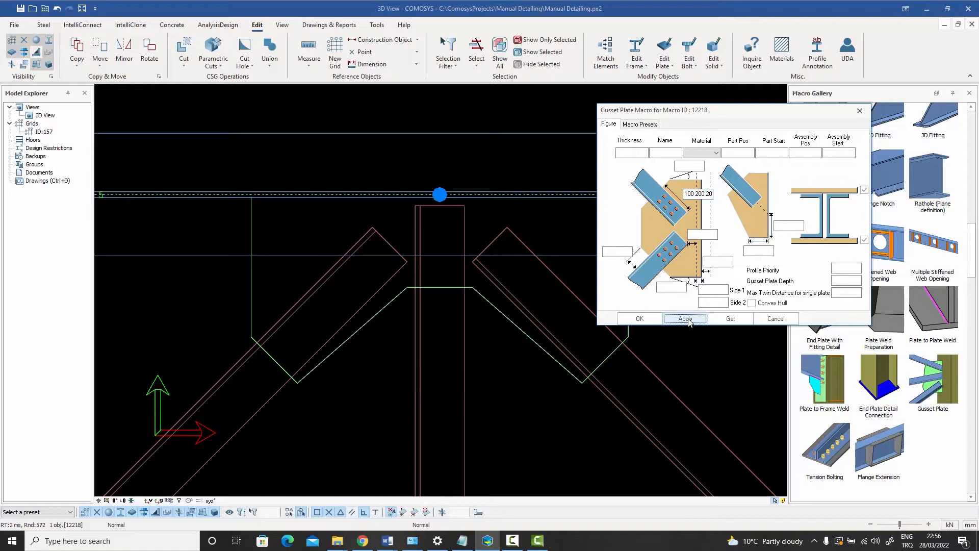
Step: Compare the gusset plate outline with Convex Hull on and off, applying each state and ending with it off
left_click_drag(662, 115, 716, 64)
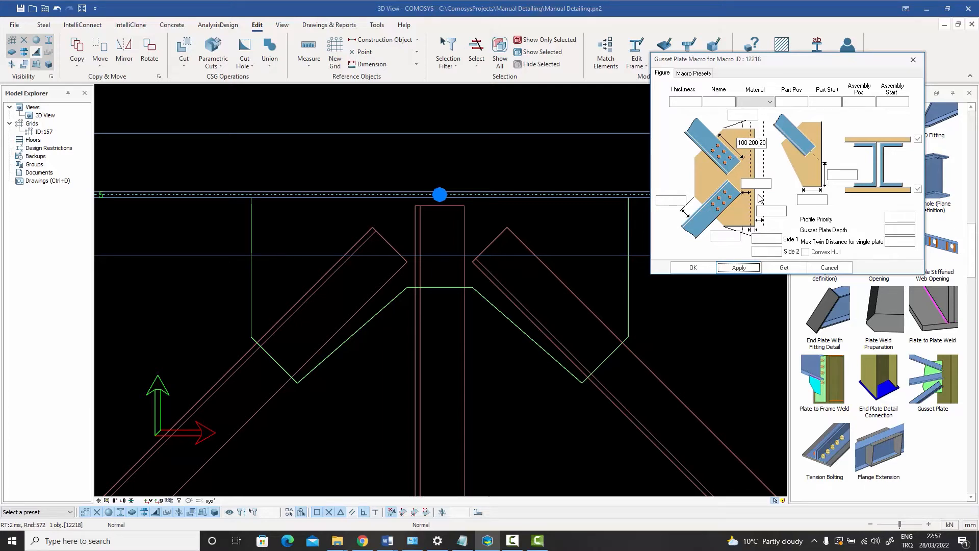
left_click(806, 252)
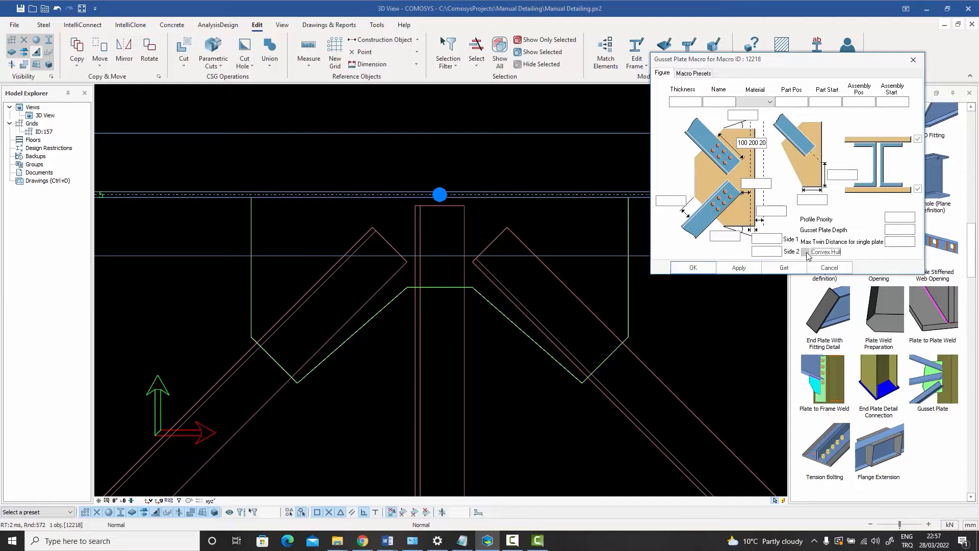
left_click(739, 268)
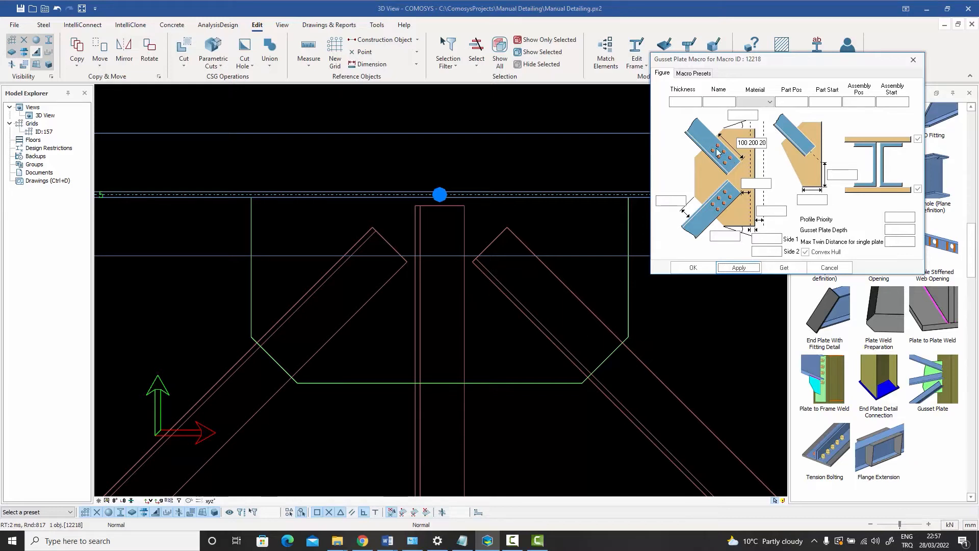
left_click(805, 252)
left_click(738, 268)
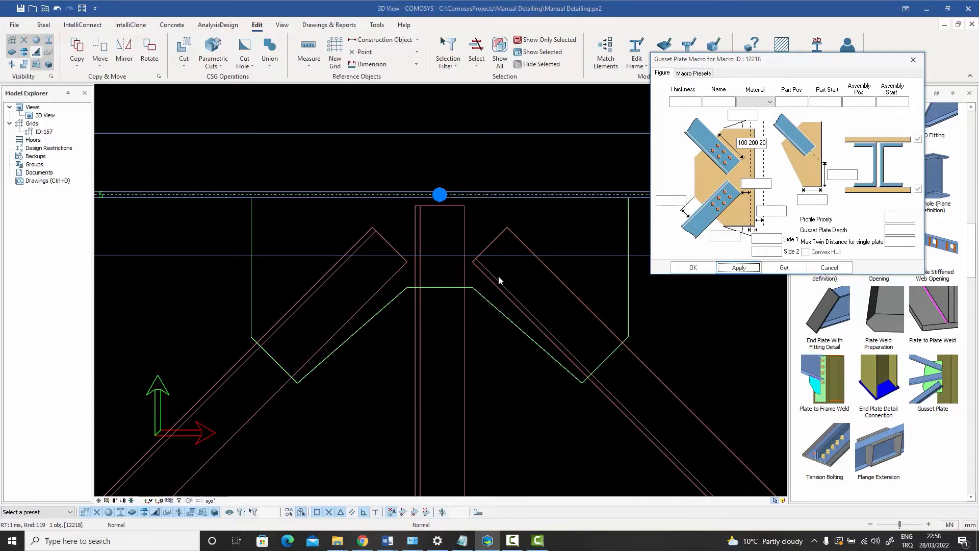
left_click(809, 251)
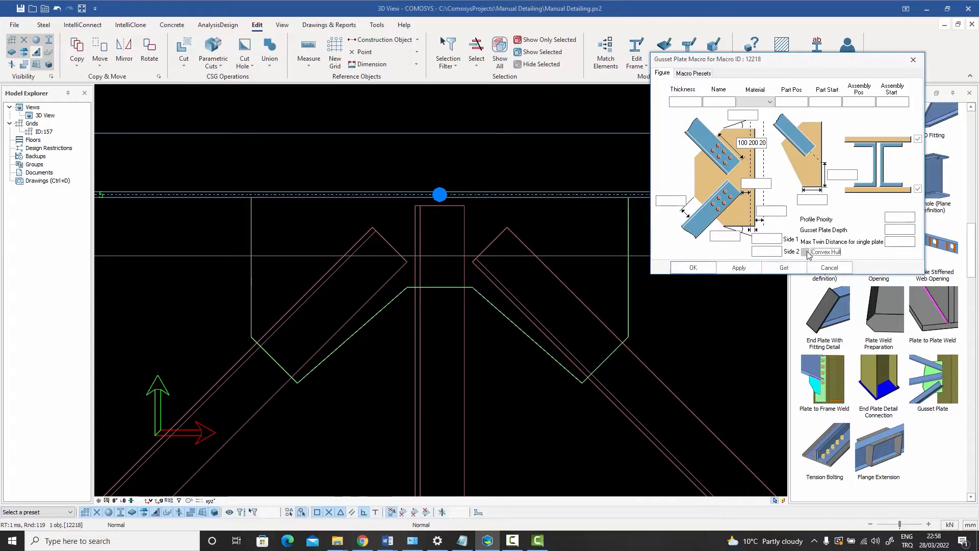
left_click(736, 268)
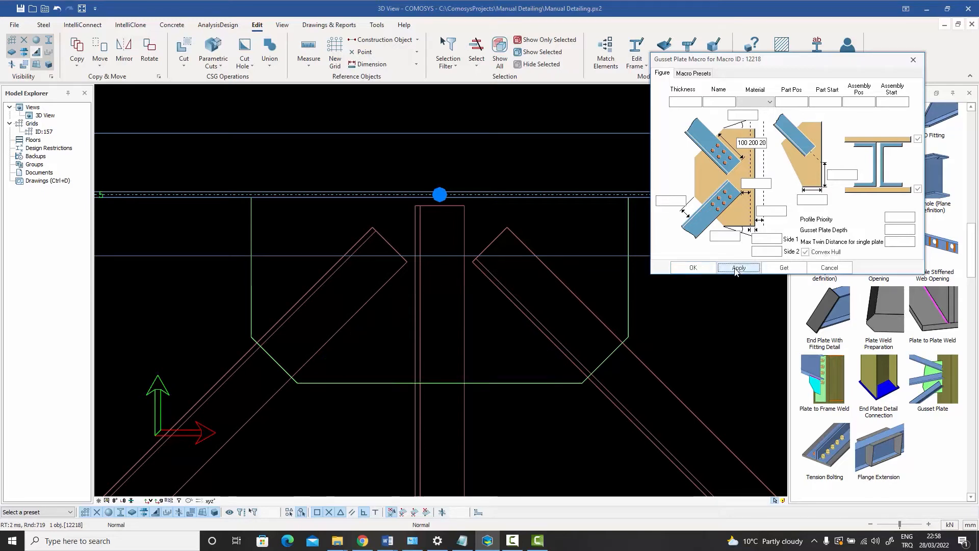
left_click(805, 252)
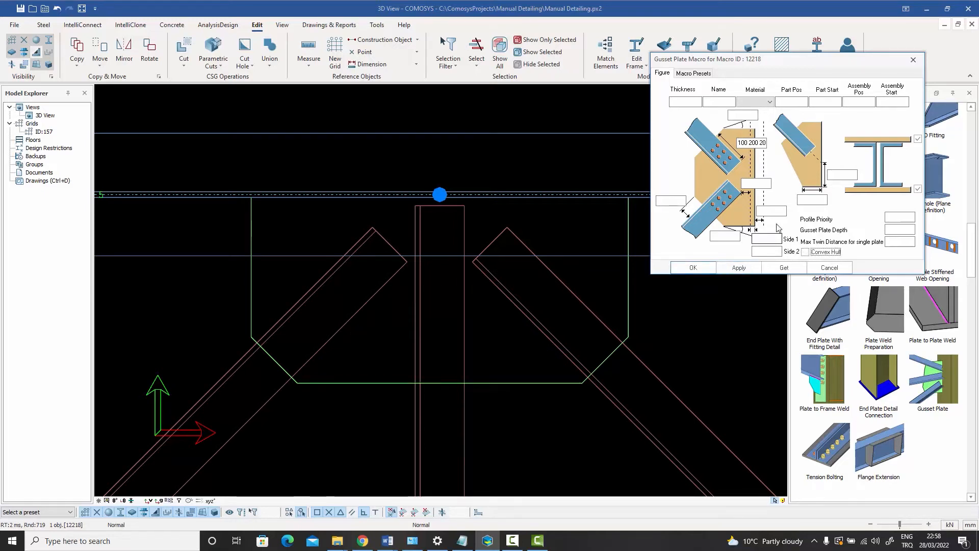
left_click(736, 269)
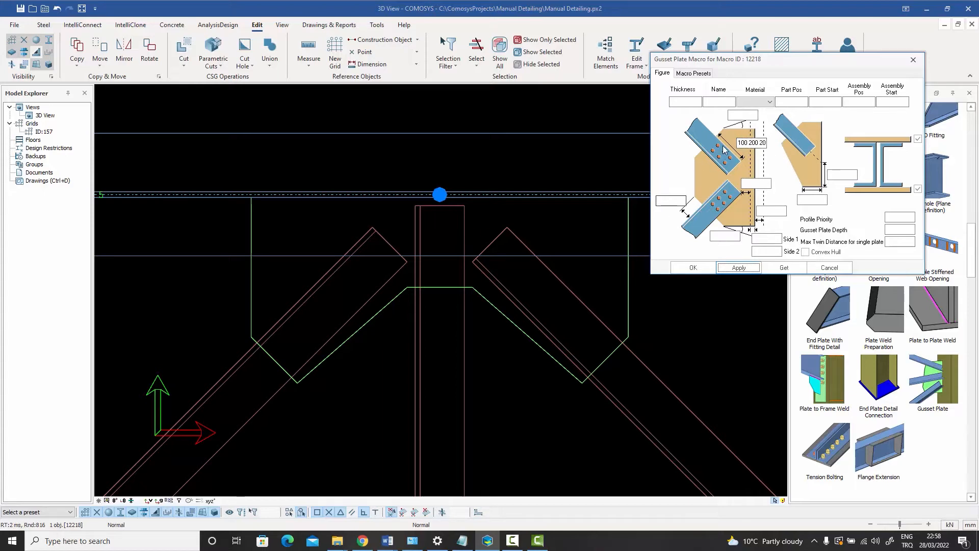
Step: Set the overlap lengths of the three members on the gusset plate to 200 100 100 and apply them
left_click_drag(739, 143, 798, 145)
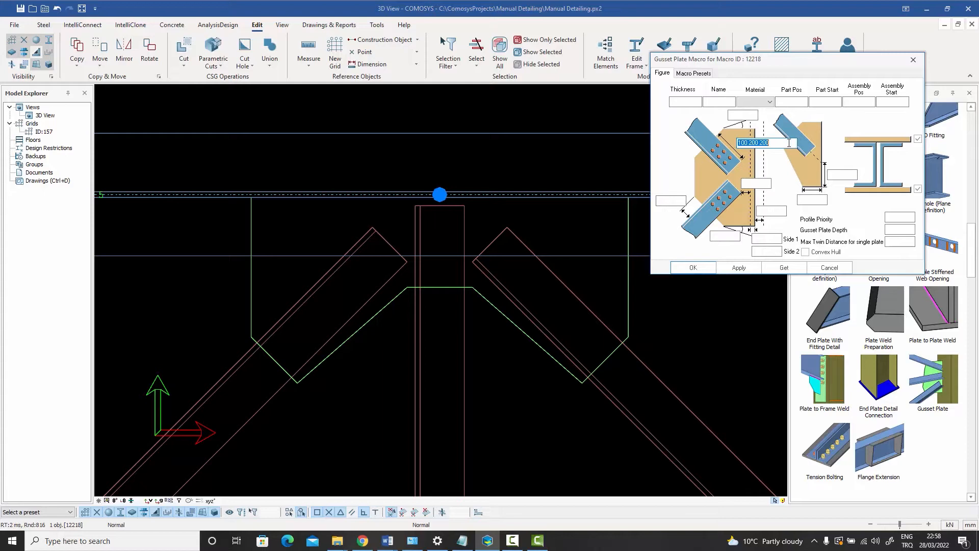
type("200")
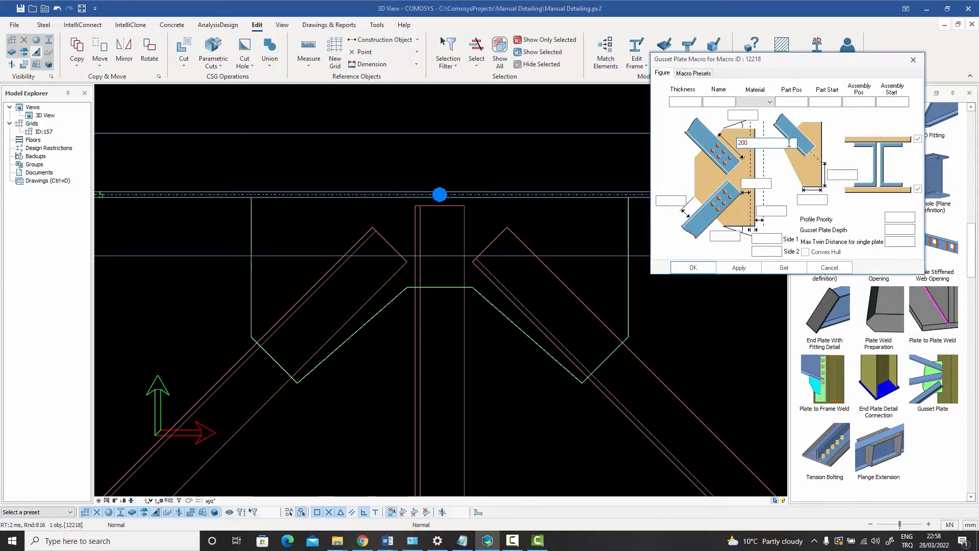
type(" 100 100")
left_click(738, 267)
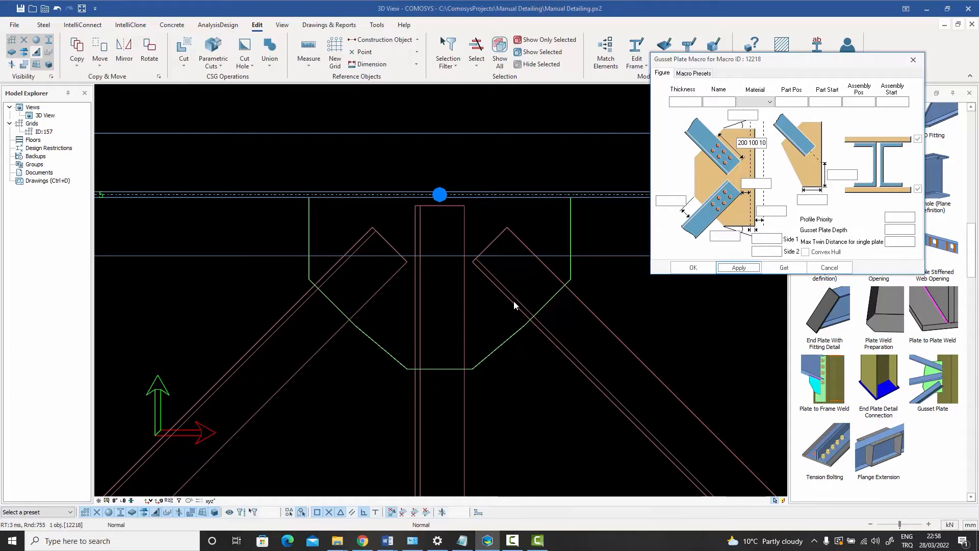
Step: Clear the members' overlap lengths in the gusset plate settings and apply the change
left_click(739, 143)
left_click_drag(739, 143, 815, 147)
key("Delete")
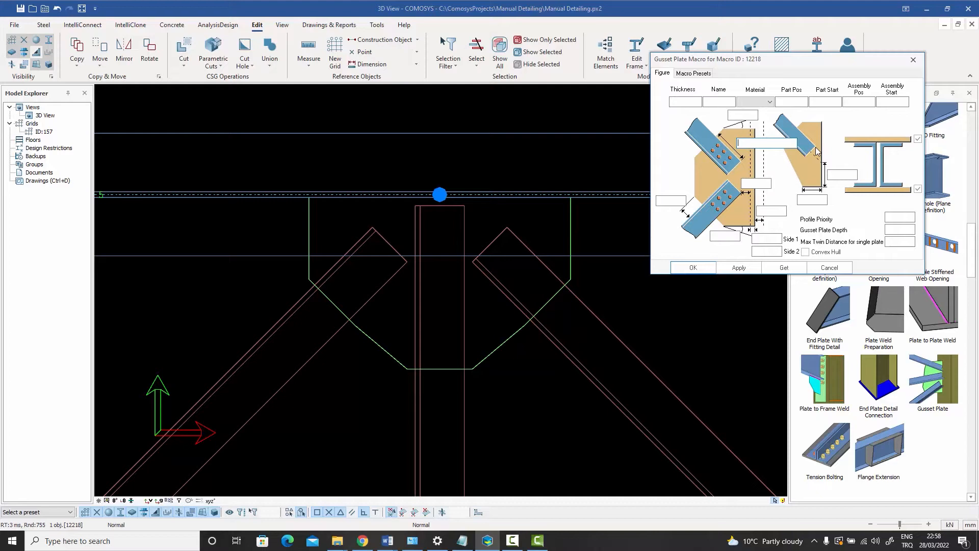
left_click(739, 267)
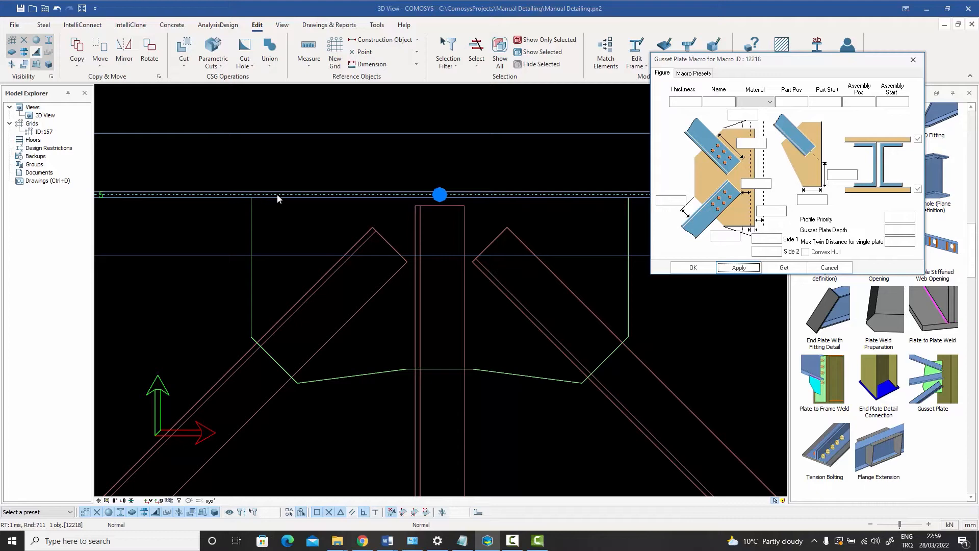
Step: Try to apply a single longitudinal clearance value of 25 to the gusset plate's members
left_click(748, 182)
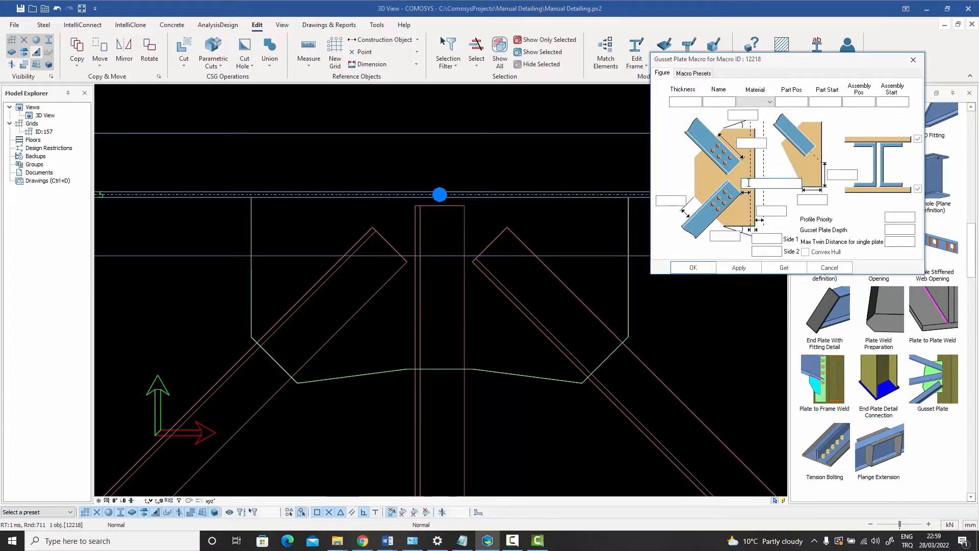
type("25")
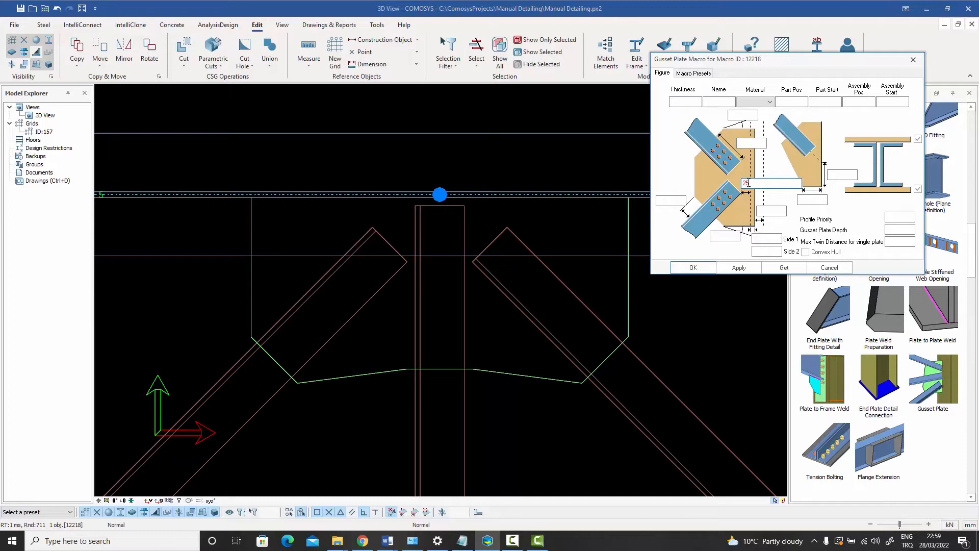
left_click(739, 268)
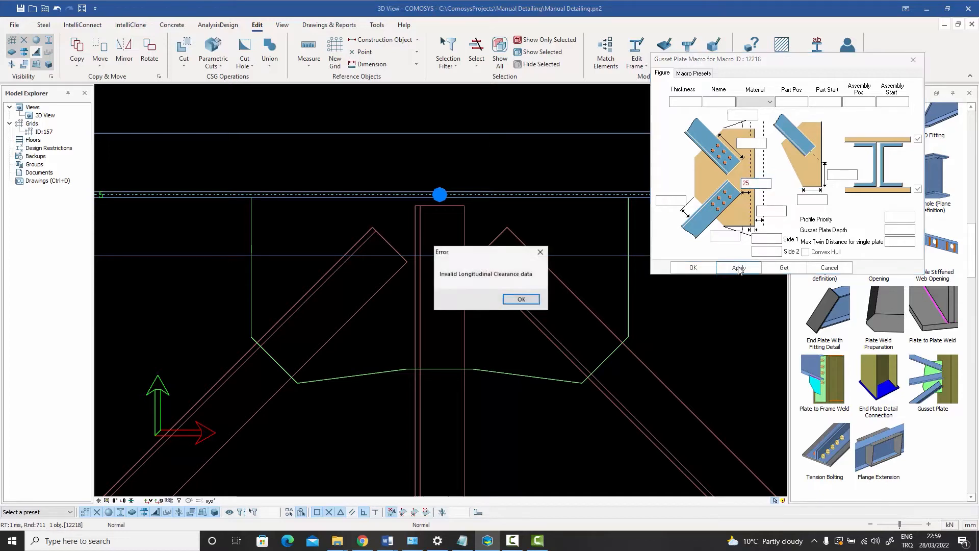
left_click(521, 299)
Step: Set the longitudinal clearances of the three members to 25 50 50, apply them and close the macro settings
left_click(754, 182)
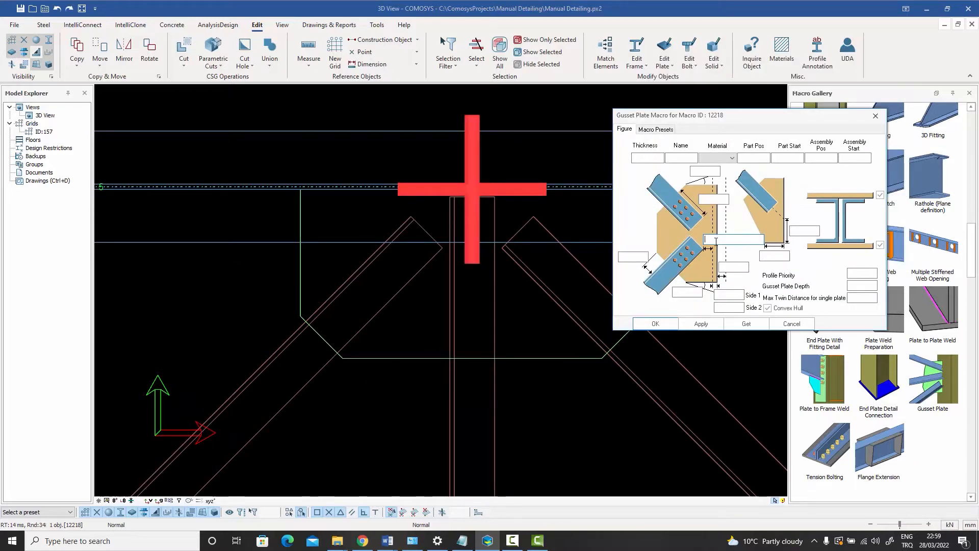
type("25")
type(" 50")
type(" 59")
left_click(701, 324)
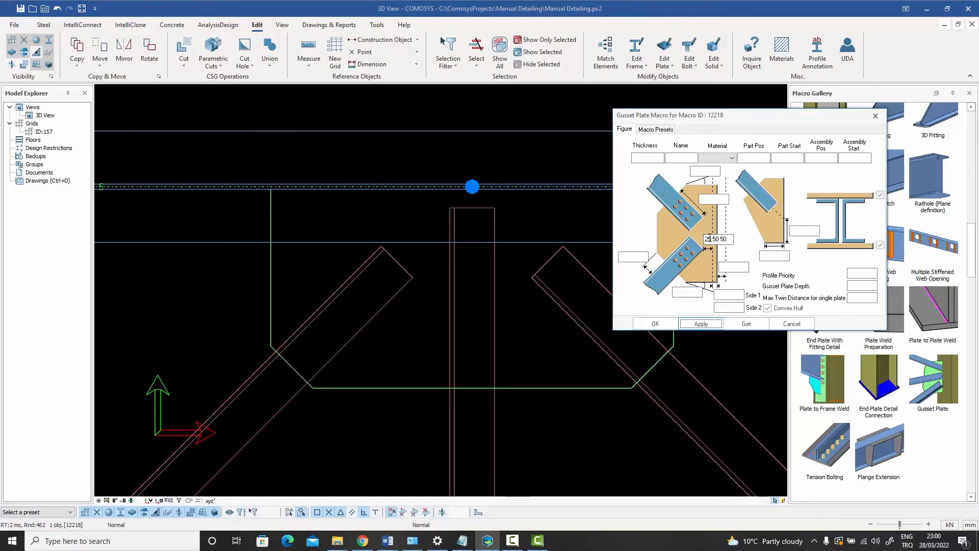
left_click(792, 324)
Step: Measure the perpendicular distance from the vertical member's upper corner to the beam
right_click(510, 159)
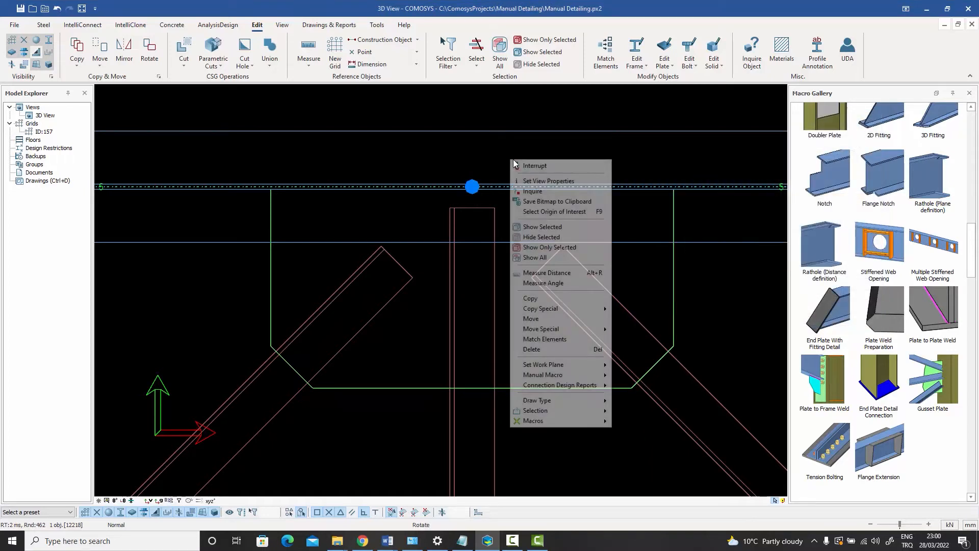
left_click(535, 274)
left_click(449, 207)
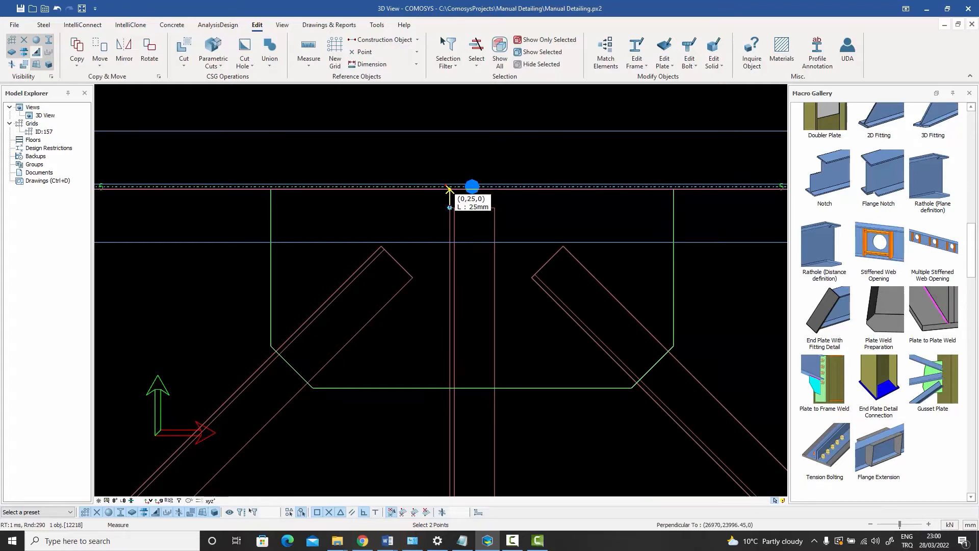
right_click(454, 144)
left_click(521, 196)
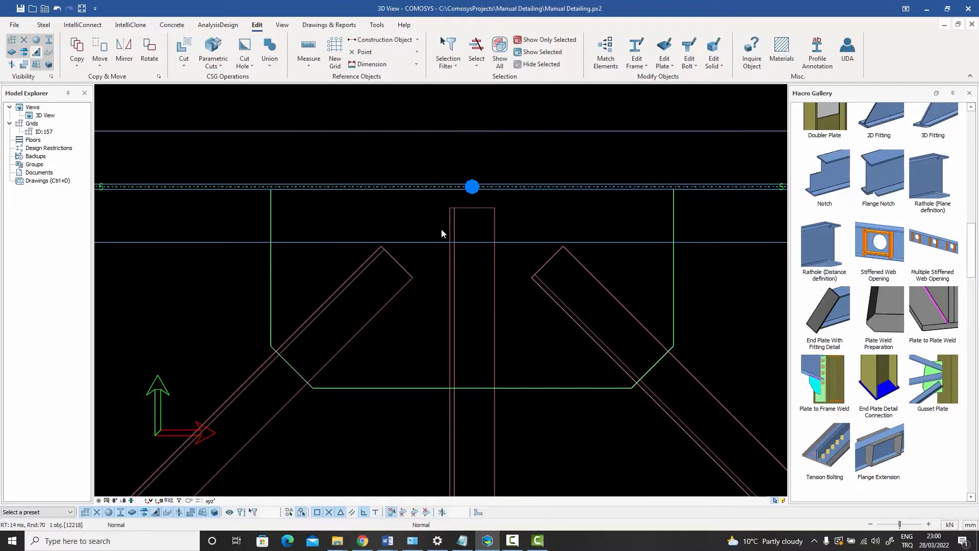
Step: Measure the gap between the left brace's nearest corner and the vertical member, and begin the same check on the right brace
right_click(419, 275)
left_click(449, 376)
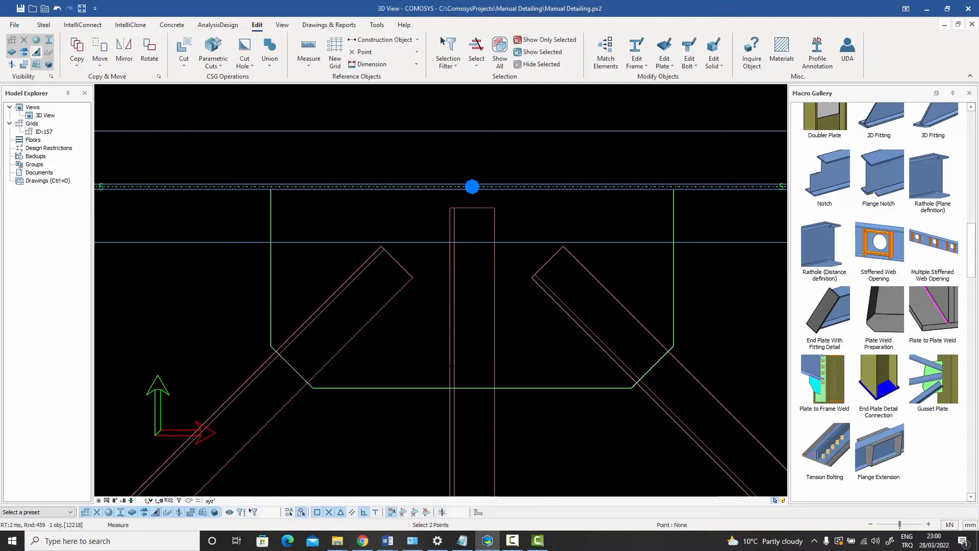
left_click(412, 277)
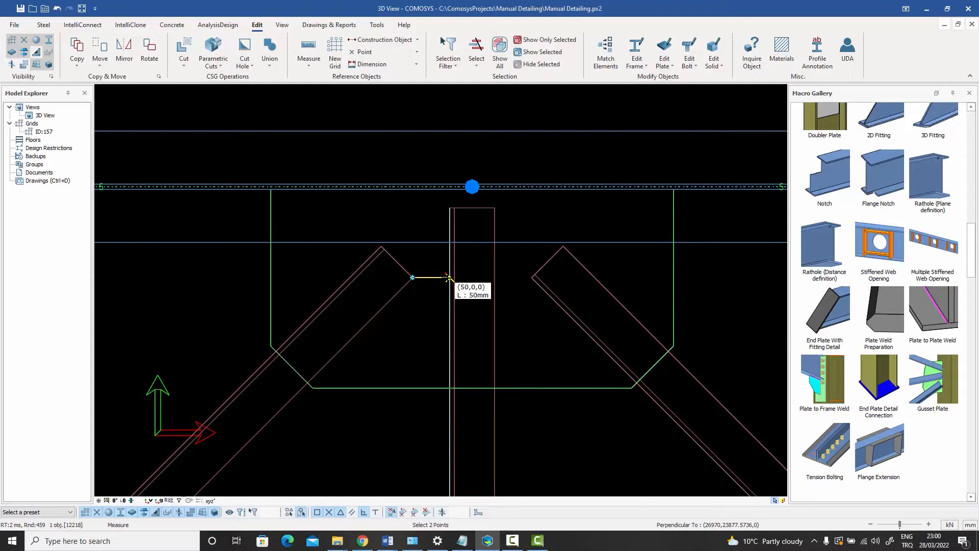
key("Escape")
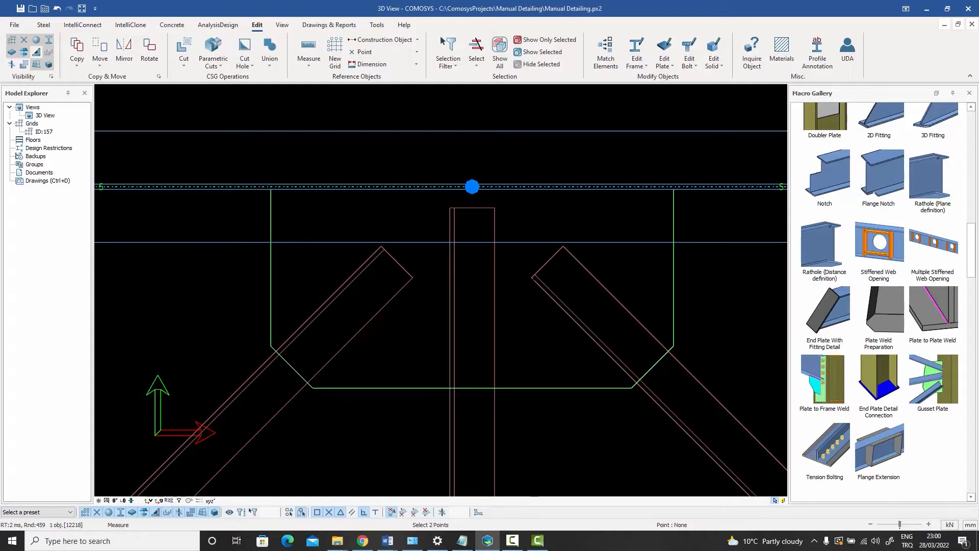
left_click(531, 277)
right_click(527, 222)
left_click(541, 228)
Step: Measure the distance from the right diagonal brace's uppermost corner to the beam
right_click(543, 219)
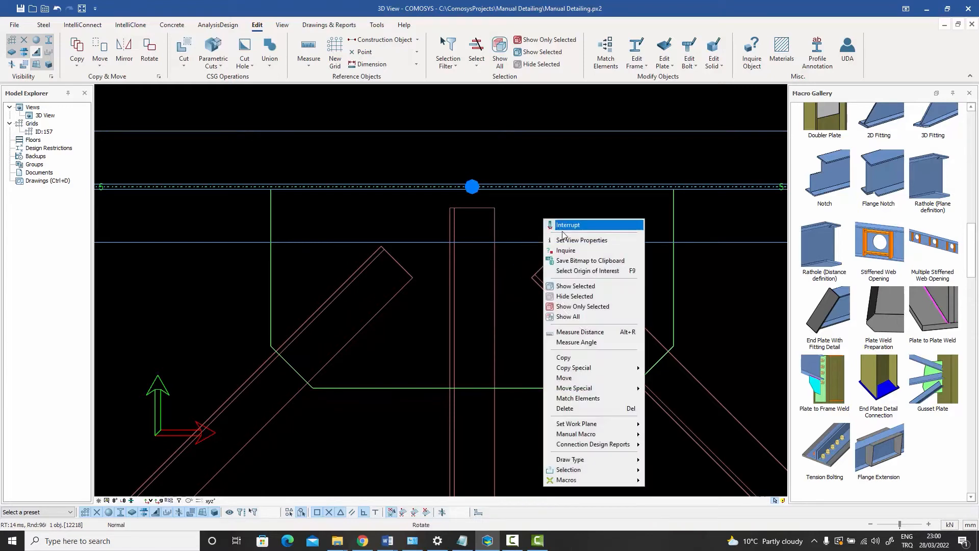
left_click(581, 332)
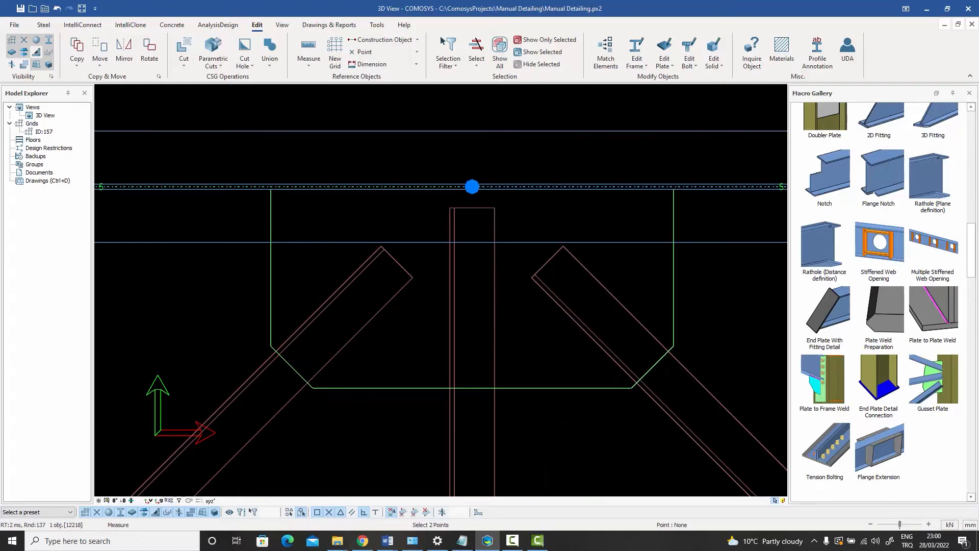
left_click(563, 246)
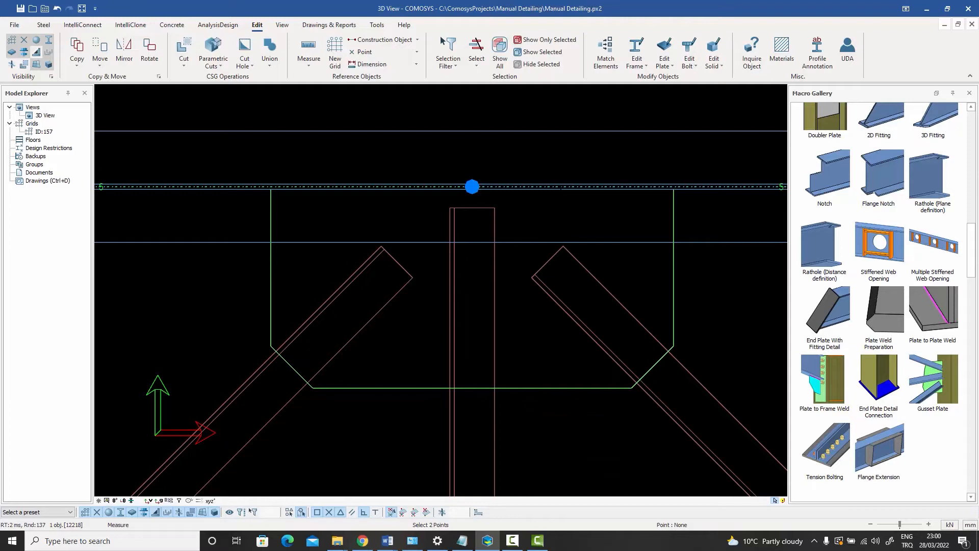
right_click(562, 189)
left_click(573, 198)
Step: Reopen the gusset plate's macro settings and change the longitudinal clearances of the three members to 1 1 1
left_click(534, 390)
double_click(535, 389)
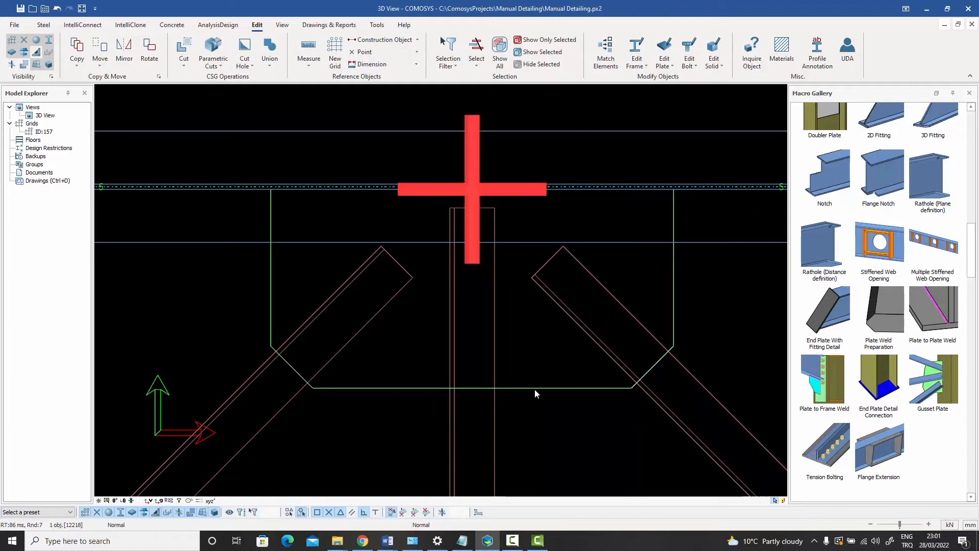
left_click(459, 285)
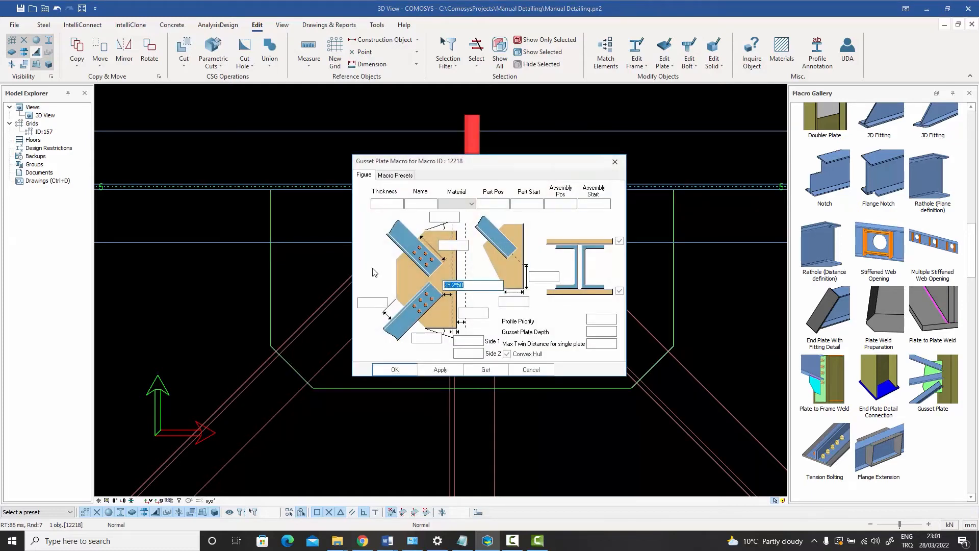
type("1 1 1")
left_click(400, 370)
Step: Examine up close the gaps between the beam, the vertical member and the two diagonal braces
scroll(510, 186, "up", 4)
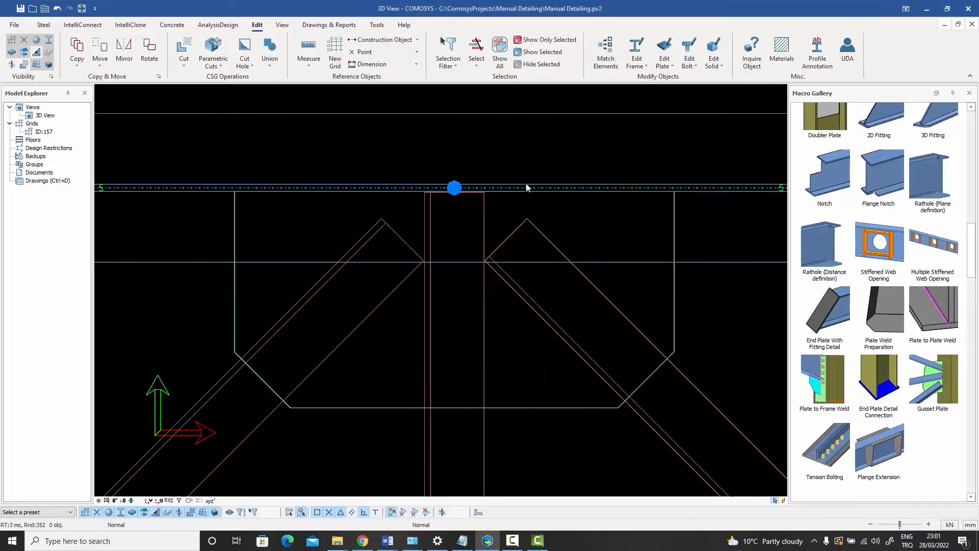
scroll(481, 197, "up", 2)
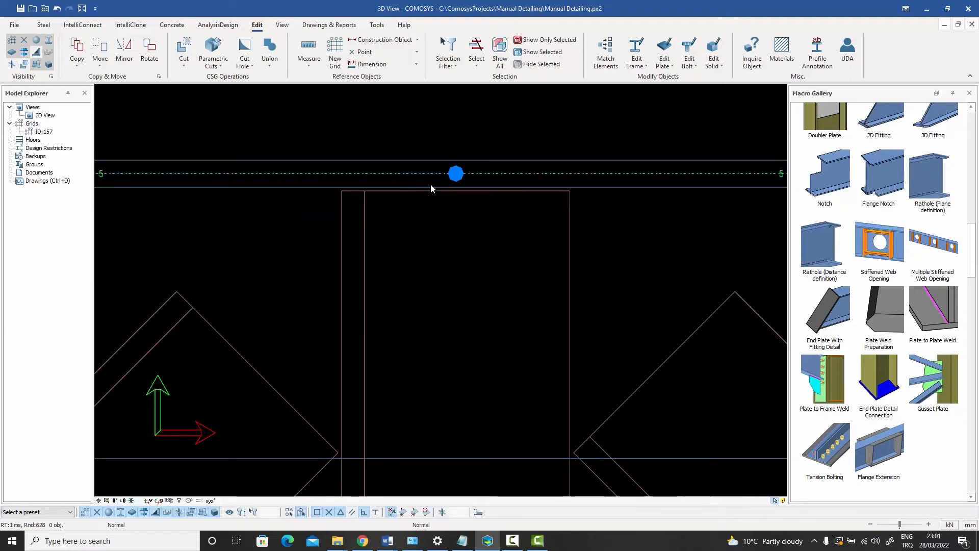
scroll(430, 185, "down", 2)
scroll(497, 283, "up", 2)
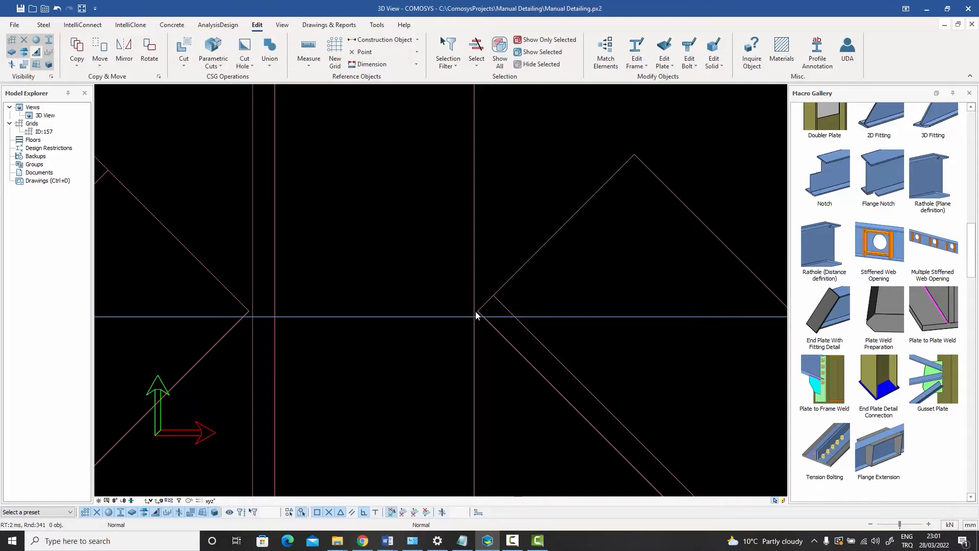
scroll(477, 311, "down", 2)
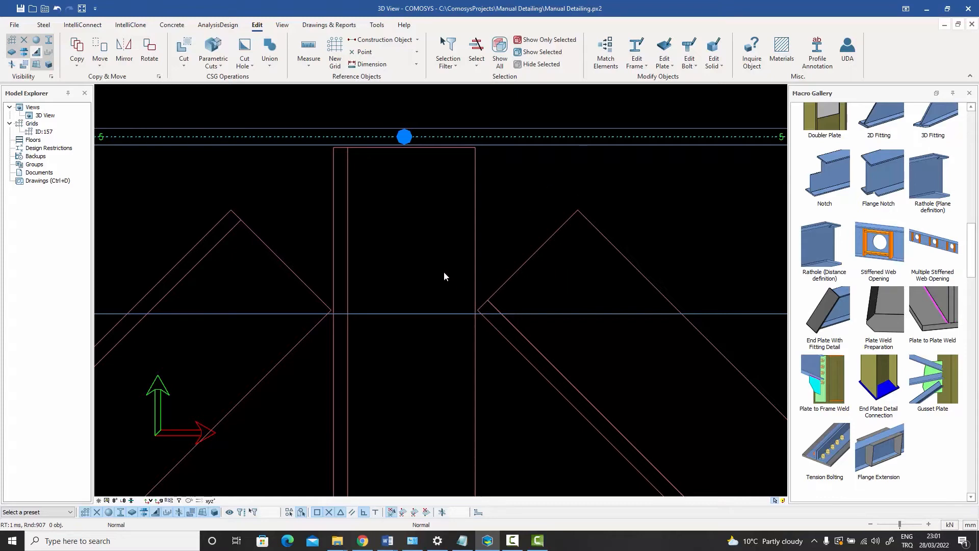
scroll(585, 160, "down", 2)
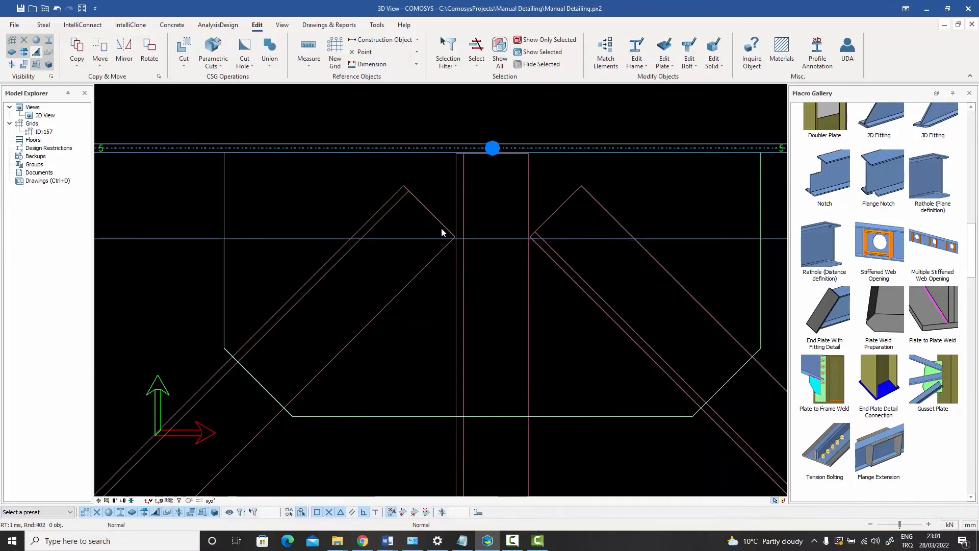
scroll(444, 230, "up", 3)
scroll(464, 243, "down", 2)
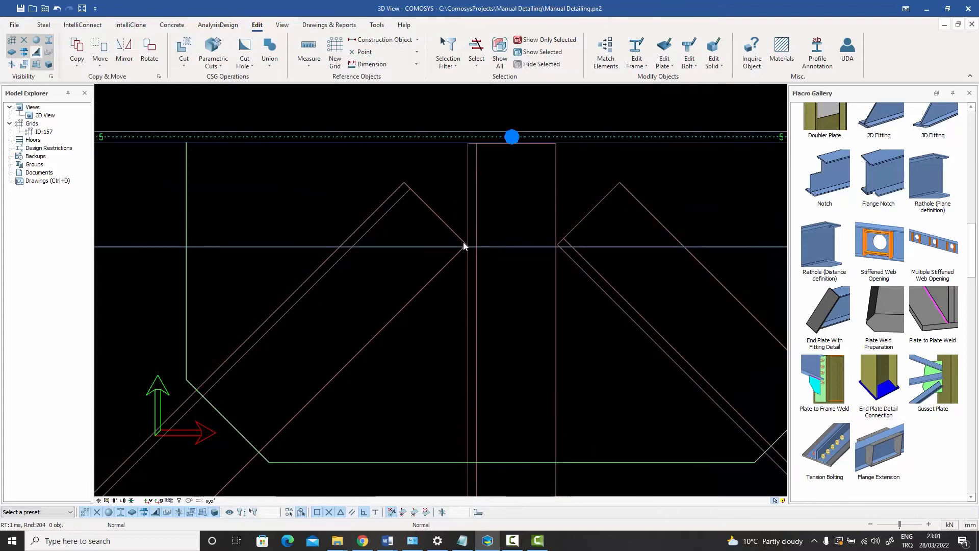
scroll(463, 246, "down", 3)
Step: Reopen the gusset plate's macro settings, clear the longitudinal clearance values and apply the change
left_click(550, 355)
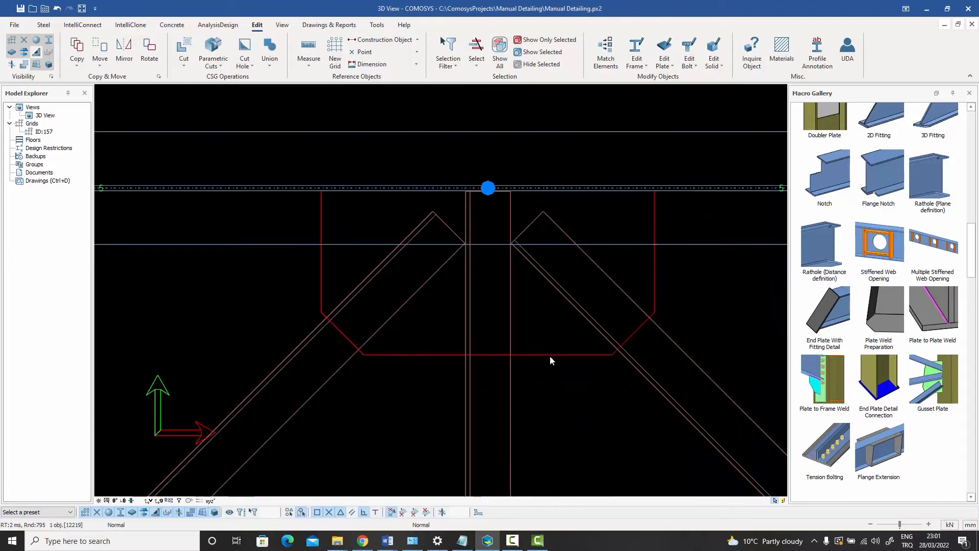
double_click(550, 356)
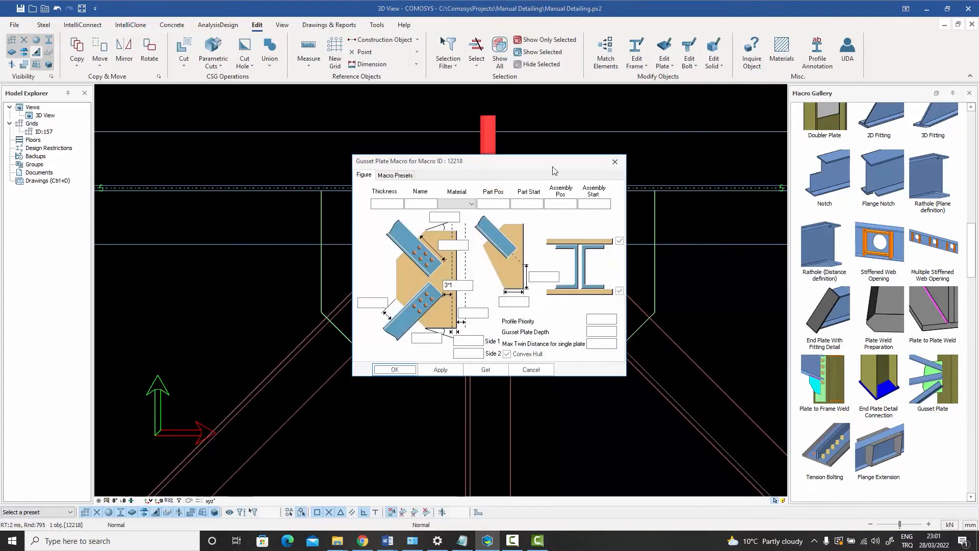
left_click_drag(496, 161, 709, 96)
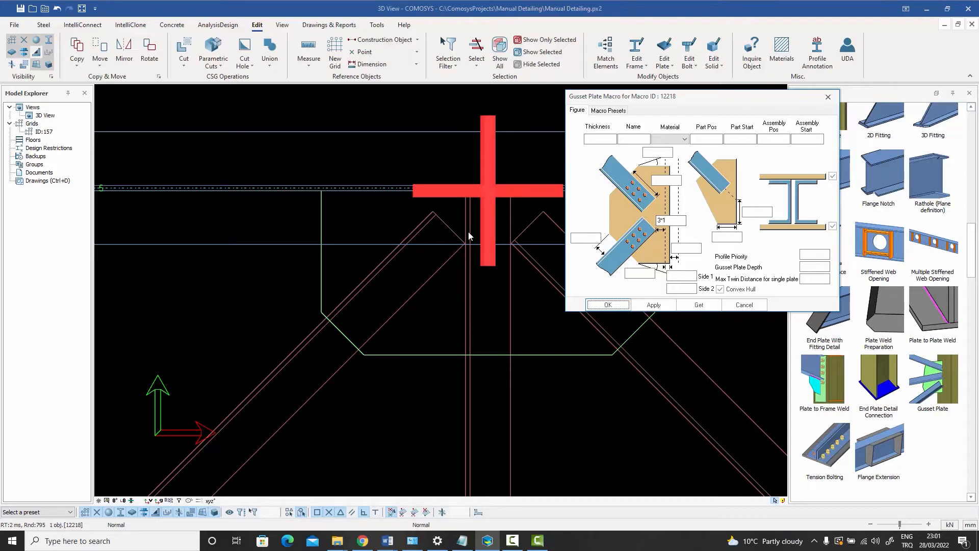
left_click(667, 220)
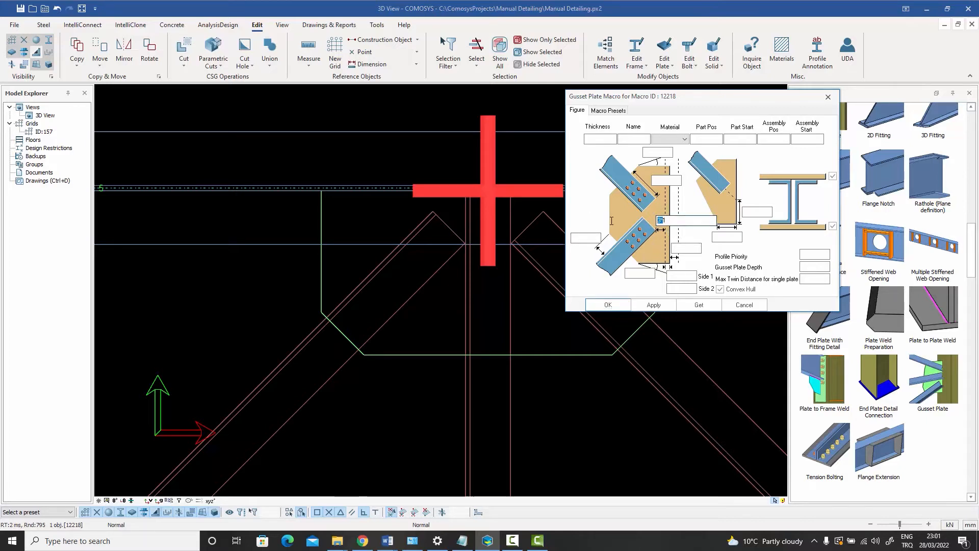
type("1")
left_click_drag(670, 219, 637, 222)
left_click(655, 305)
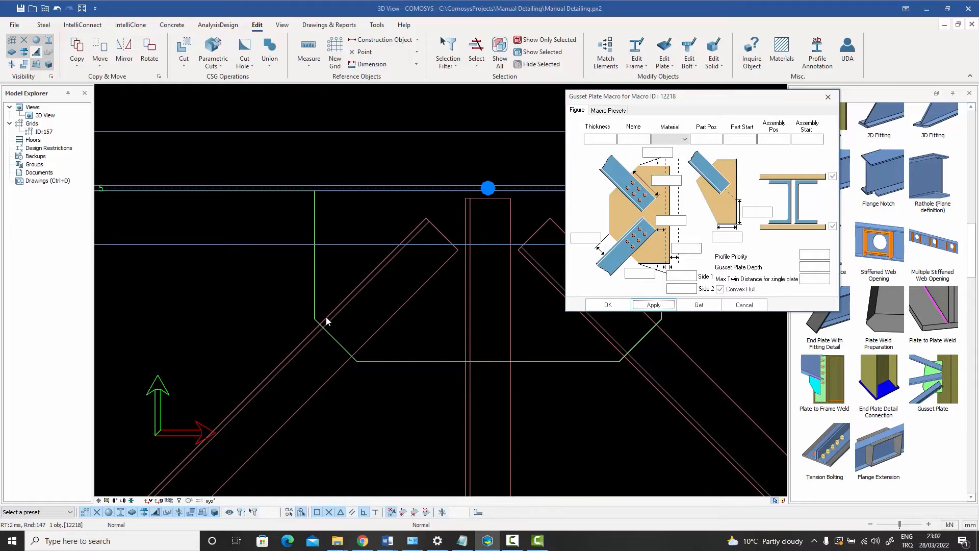
Step: Set the plate edge distances beside the three members to 10 50 50, turn Convex Hull off, apply and close the settings
left_click(585, 238)
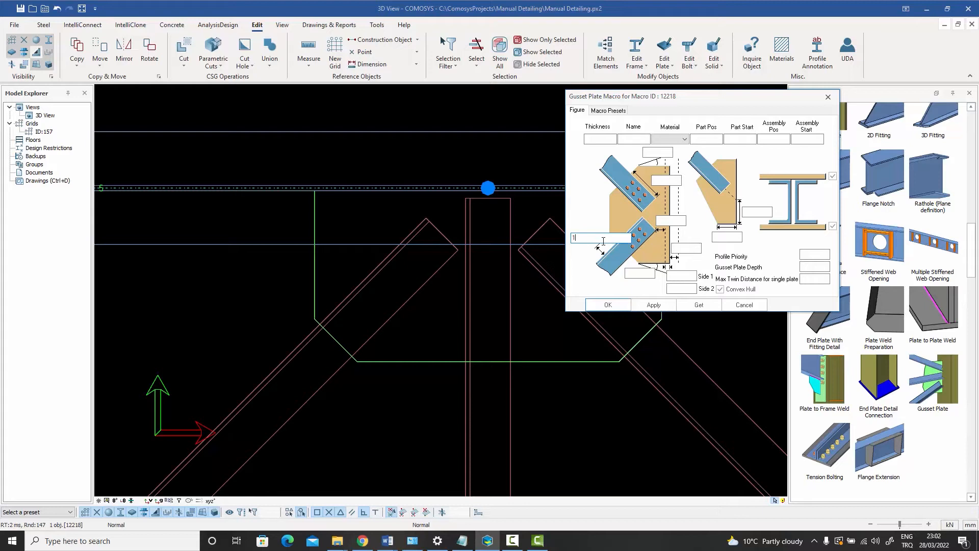
type("10")
type(".5")
left_click(719, 289)
left_click(657, 307)
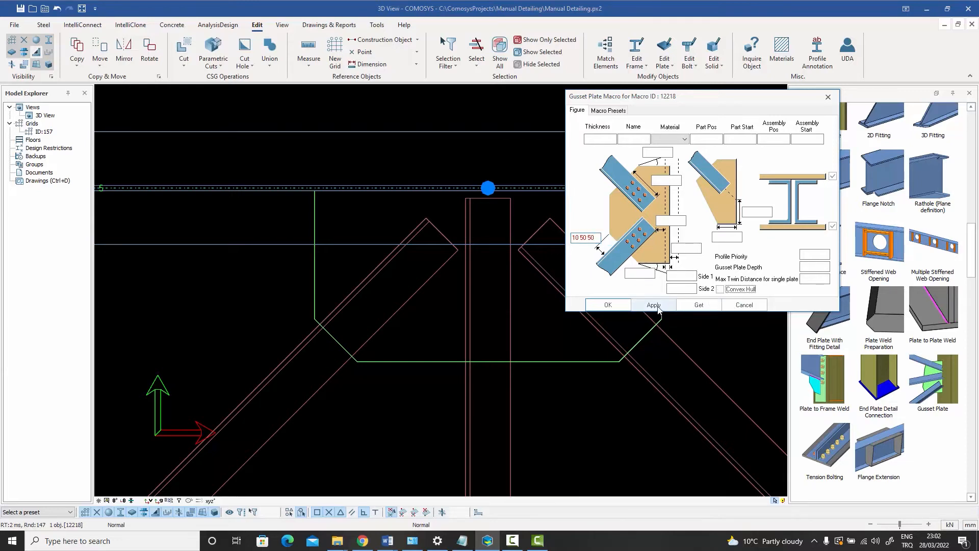
left_click(744, 306)
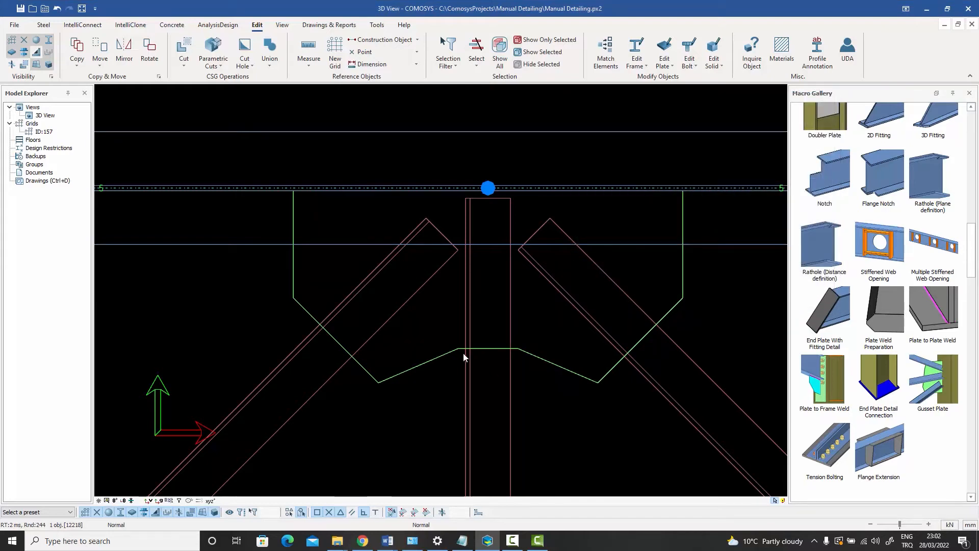
Step: Measure the plate edge distance between the gusset plate's outer corner and the edge of the left diagonal brace
scroll(463, 351, "up", 5)
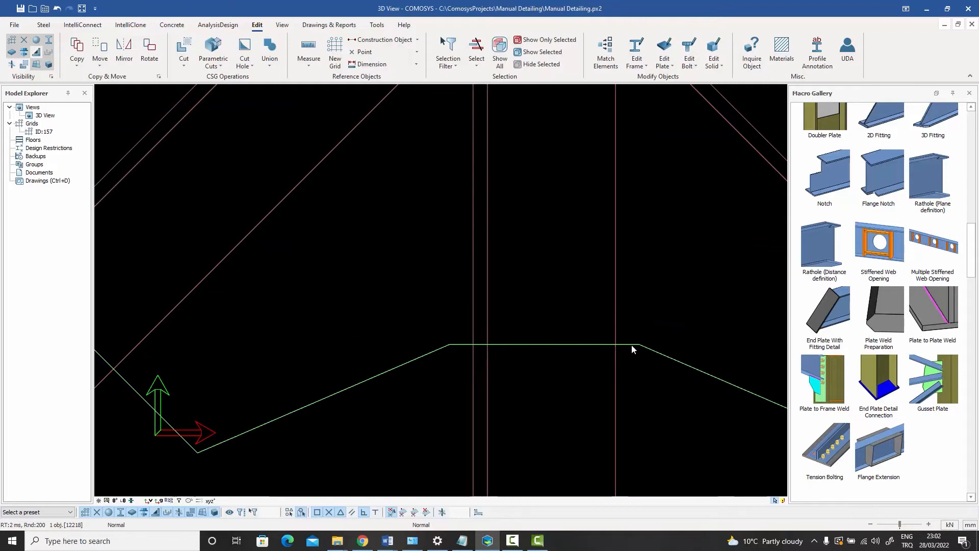
right_click(641, 297)
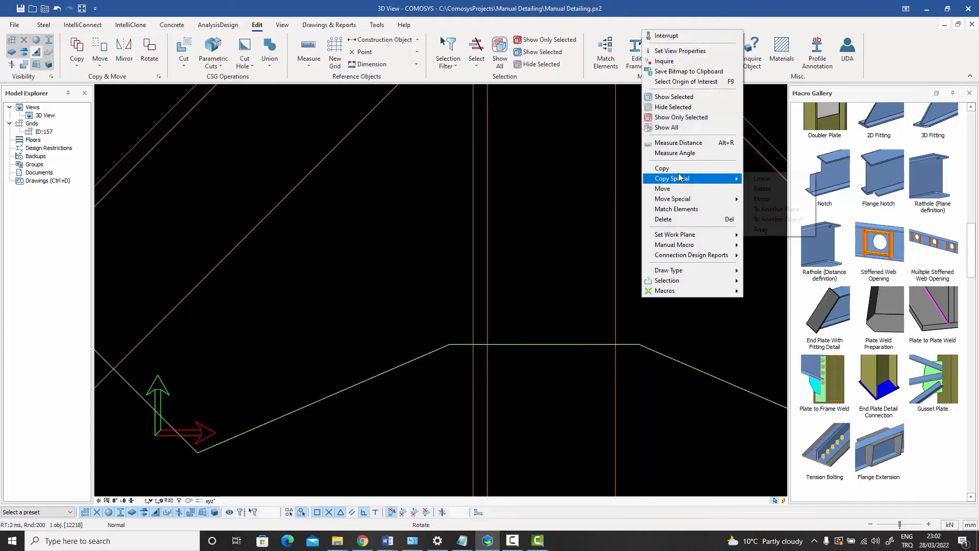
left_click(678, 144)
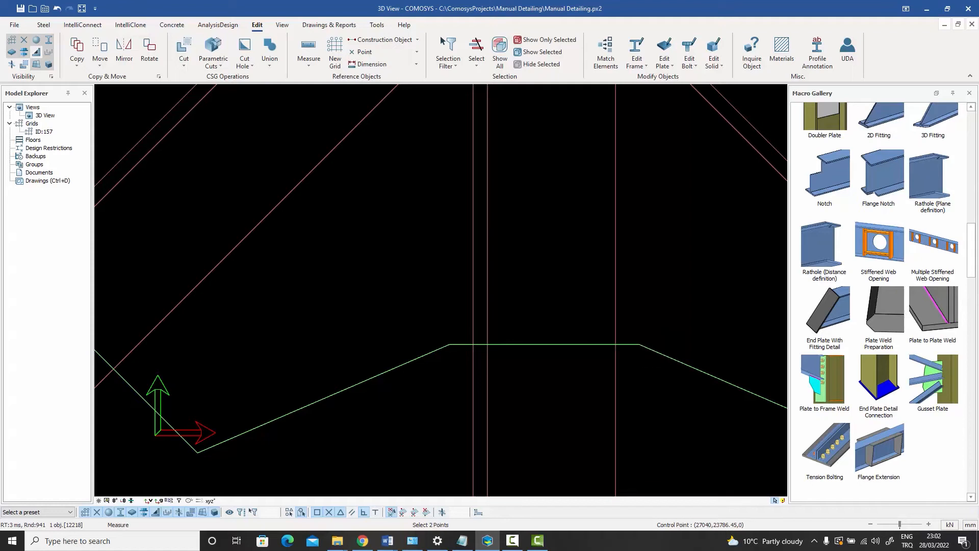
scroll(630, 312, "down", 2)
scroll(314, 287, "up", 3)
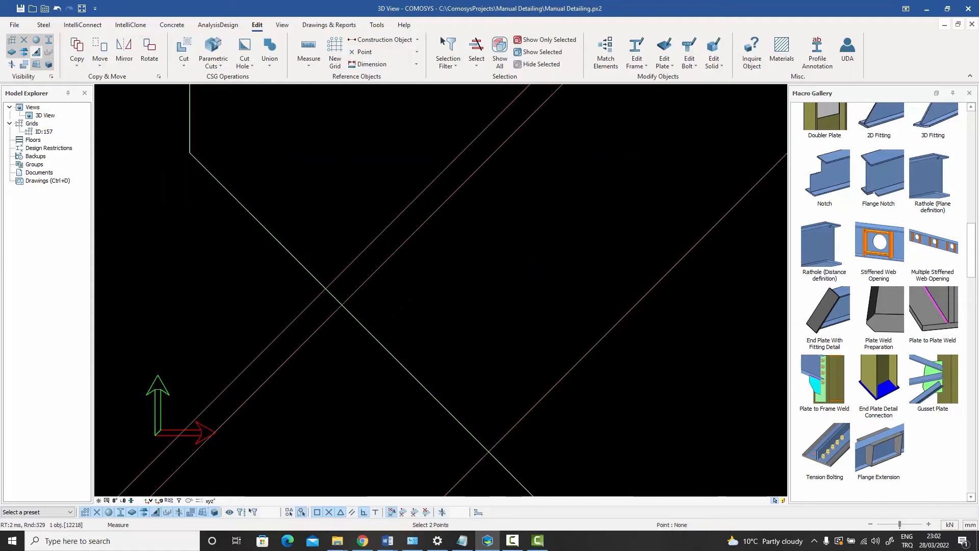
scroll(327, 331, "down", 2)
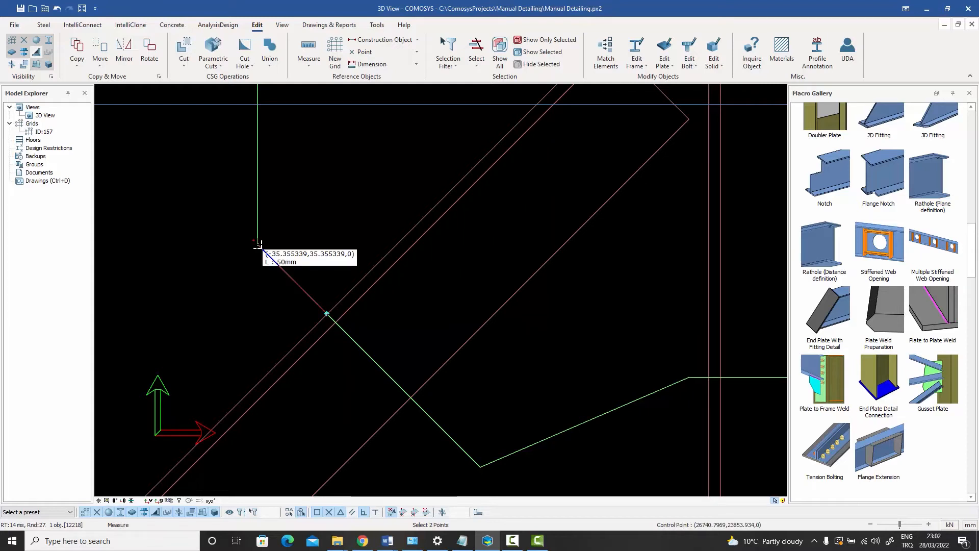
right_click(244, 251)
left_click(253, 257)
scroll(253, 282, "down", 6)
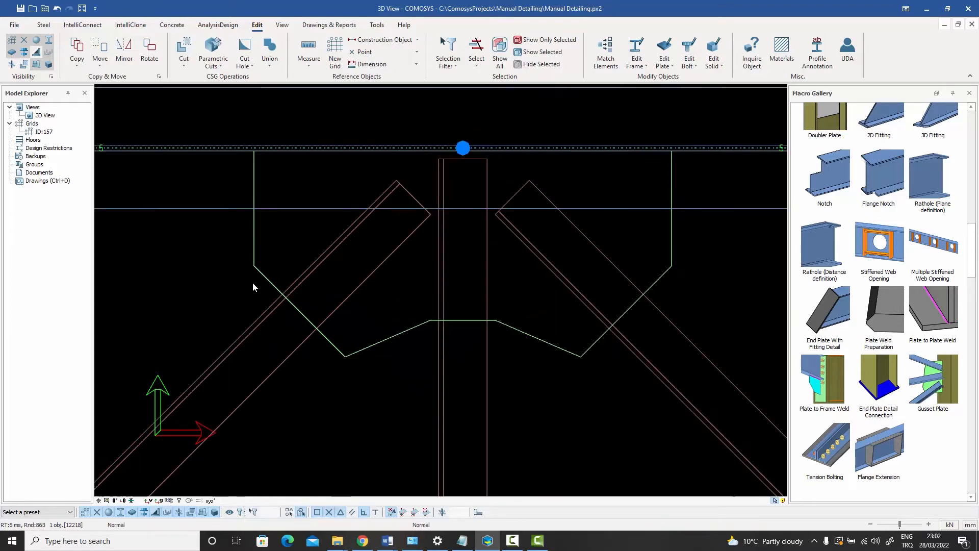
Step: Reopen the gusset plate's macro settings, set the plate's extension past the beam's centre line to 50, apply and close the settings
middle_click_drag(253, 282, 249, 287)
middle_click_drag(326, 314, 316, 330)
left_click(347, 233)
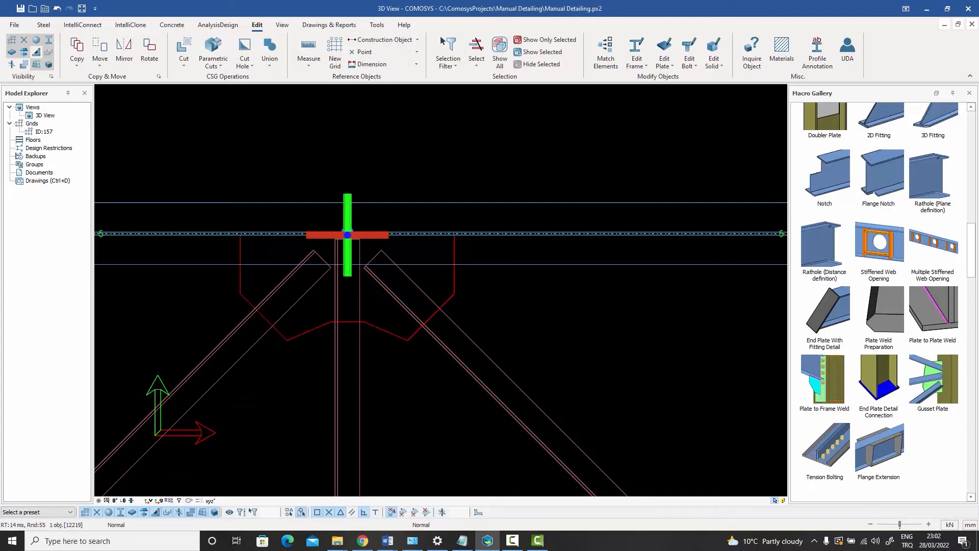
double_click(319, 327)
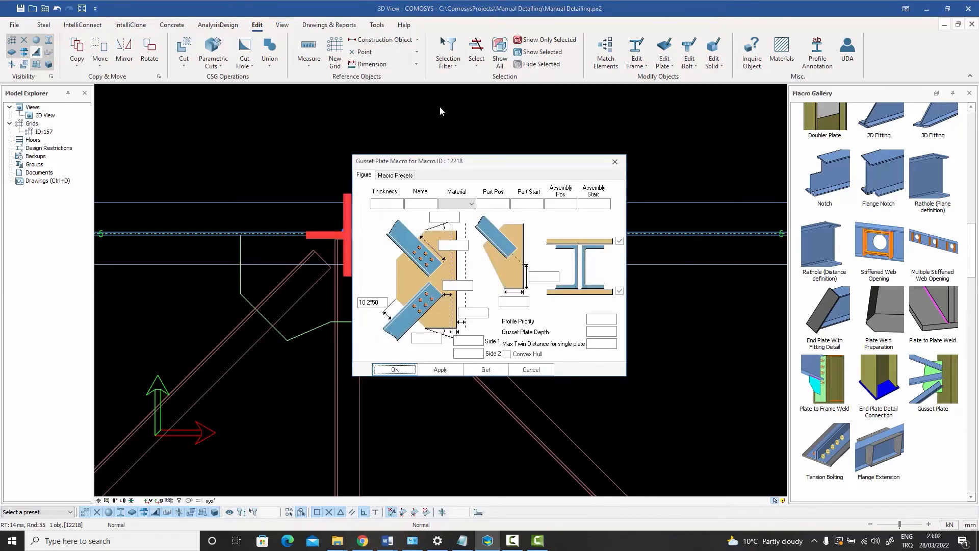
left_click_drag(430, 166, 564, 126)
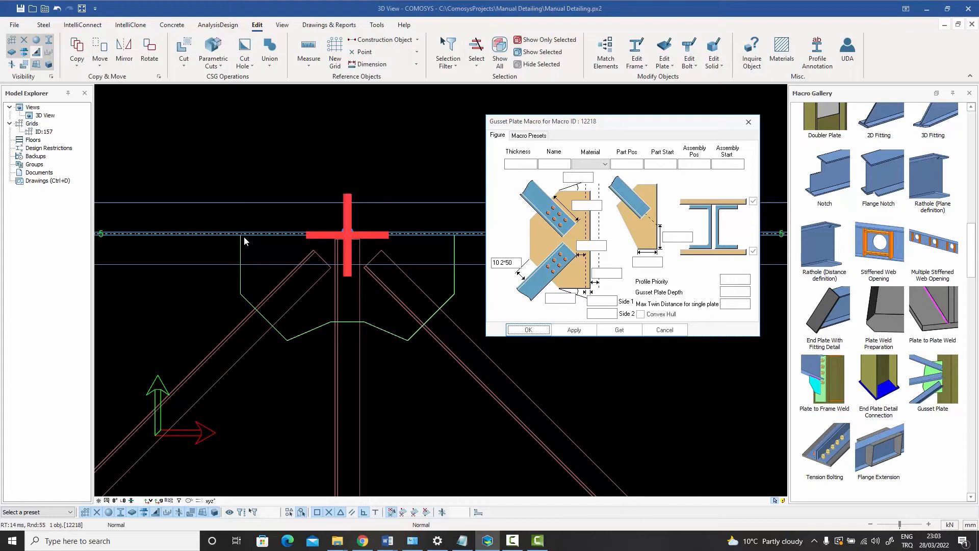
left_click(611, 274)
type("50")
left_click(572, 330)
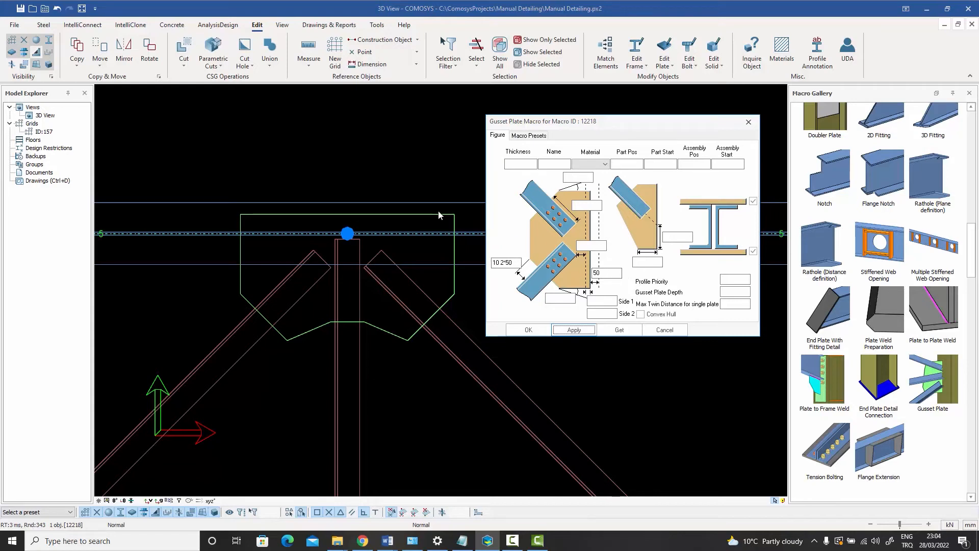
left_click(665, 331)
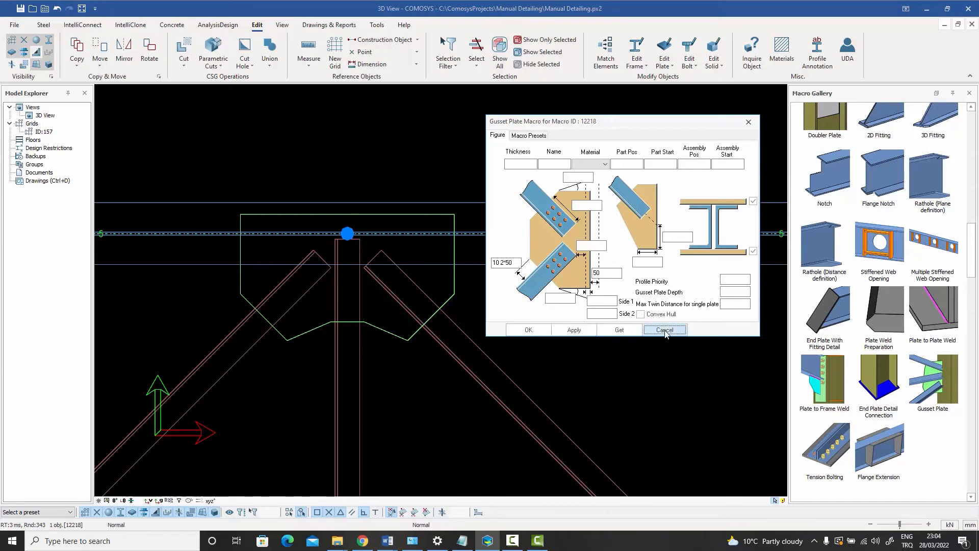
Step: Delete the gusset plate from the joint between the beam, the vertical member and the two braces
left_click(386, 330)
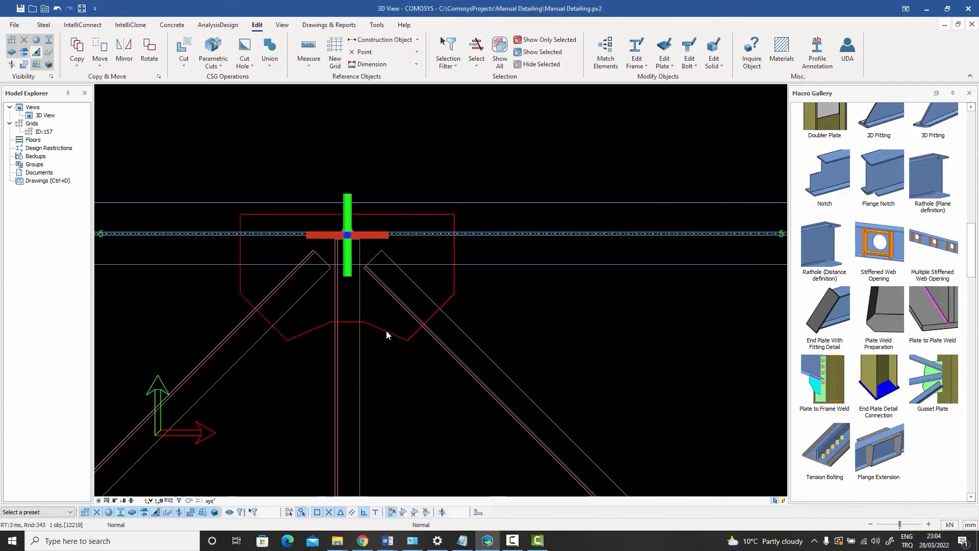
left_click(386, 331)
key("Delete")
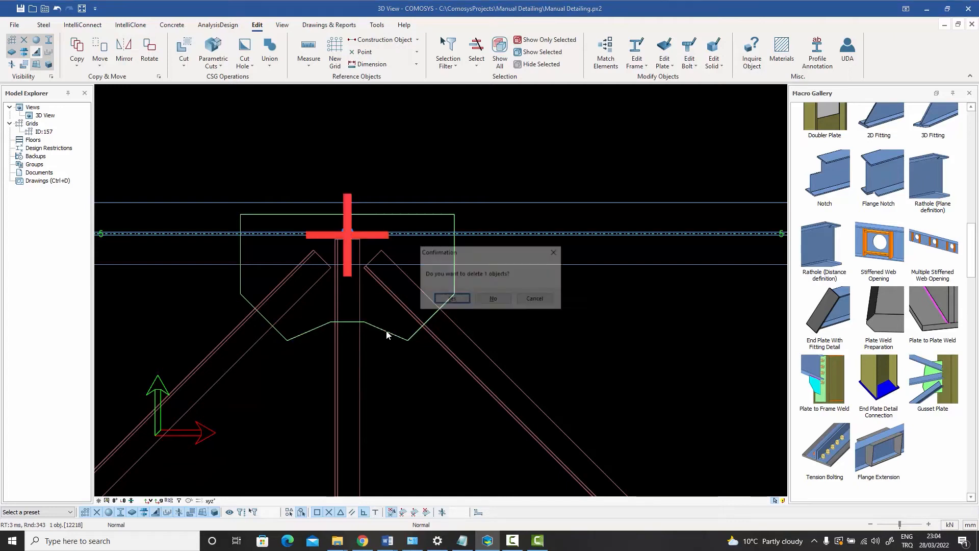
left_click(439, 299)
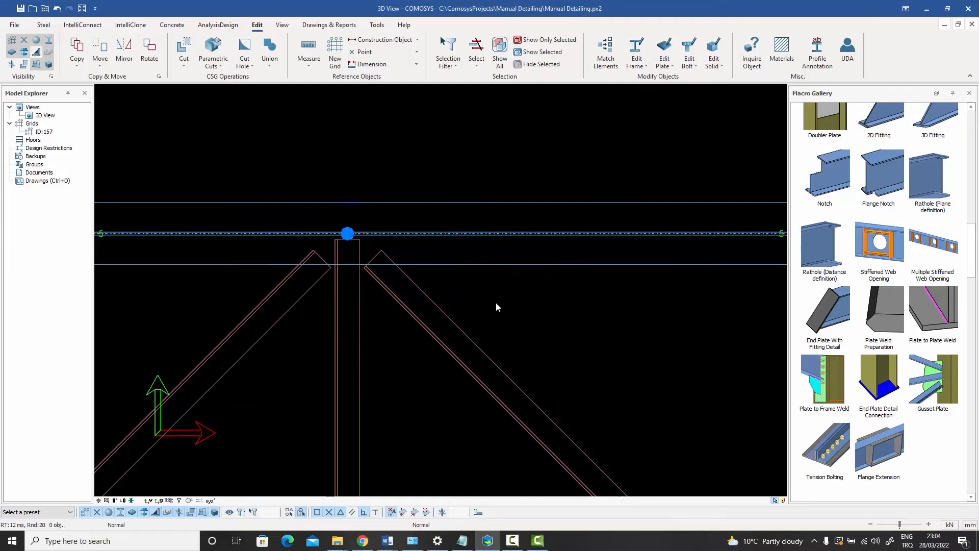
Step: Show all hidden objects and identify the members meeting at the joint, including the vertical member above the beam
right_click(504, 299)
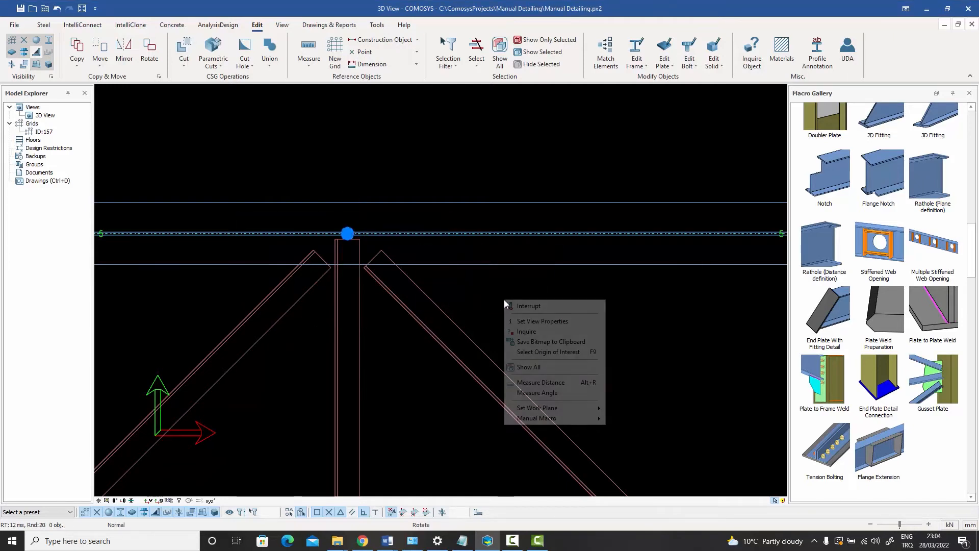
left_click(529, 368)
scroll(494, 312, "down", 1)
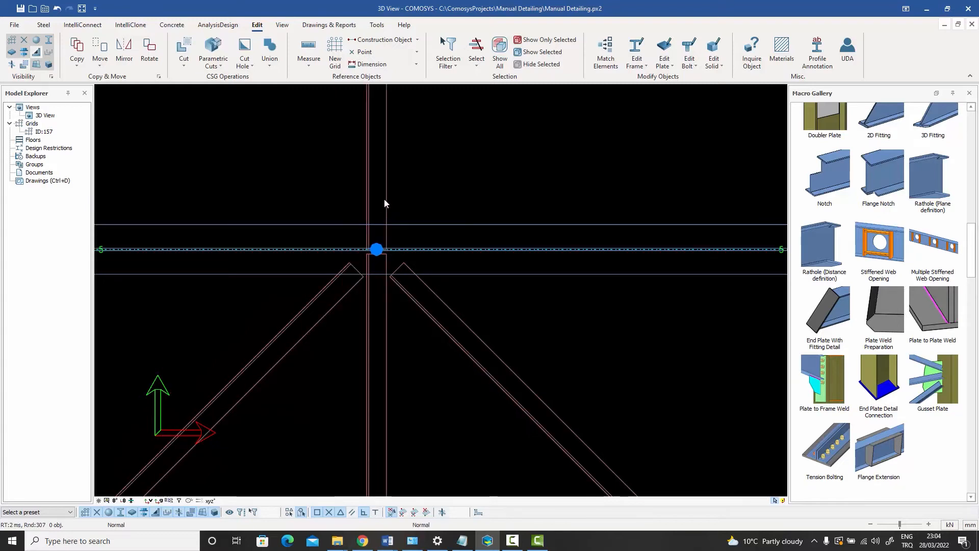
left_click(384, 199)
left_click(385, 289)
left_click(404, 290)
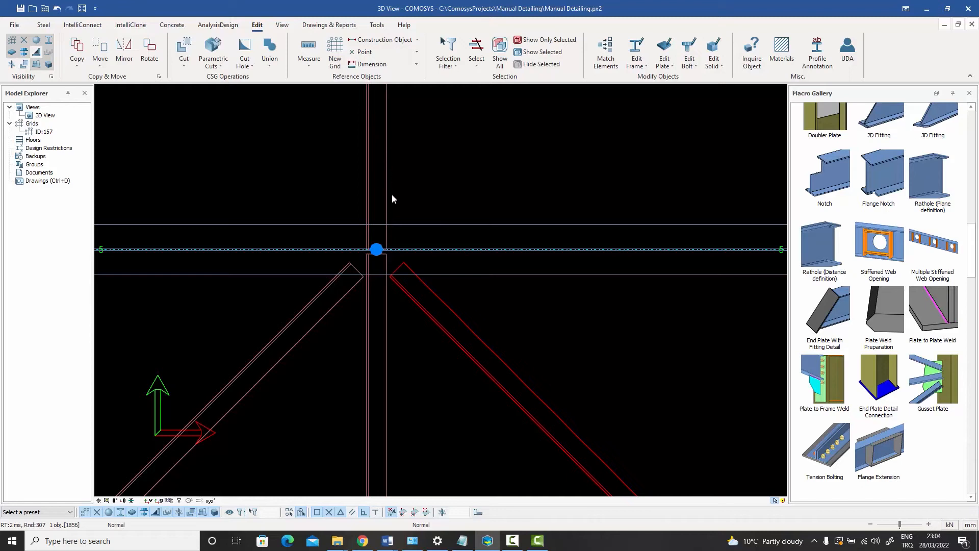
left_click(421, 191)
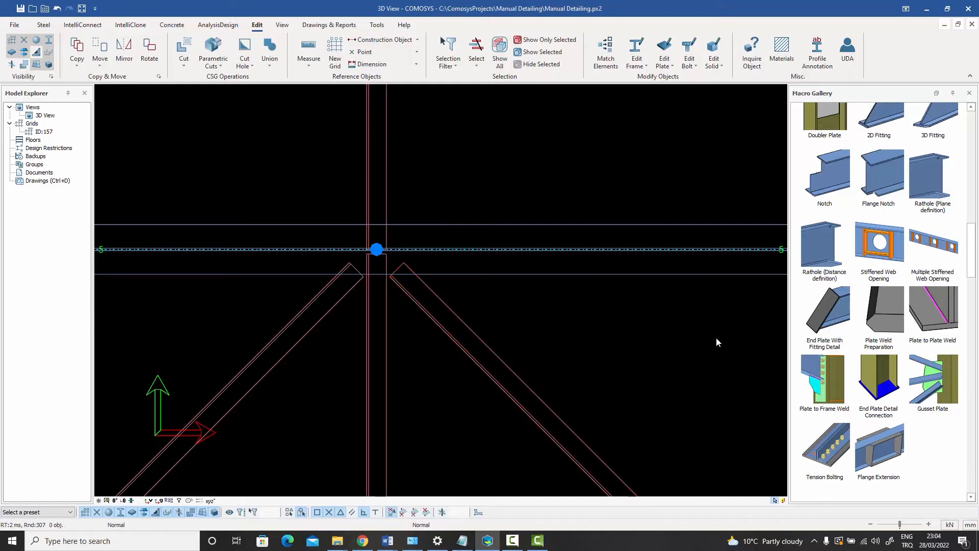
Step: Create a gusset plate at the beam joint connecting the lower vertical member, both diagonal braces and the upper vertical member
left_click(926, 379)
scroll(348, 257, "up", 5)
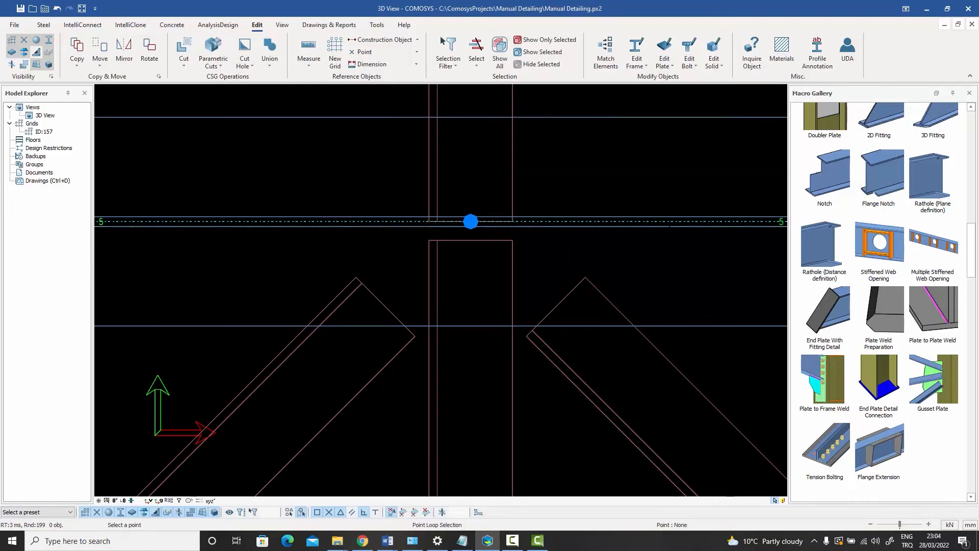
right_click(655, 242)
scroll(655, 243, "down", 7)
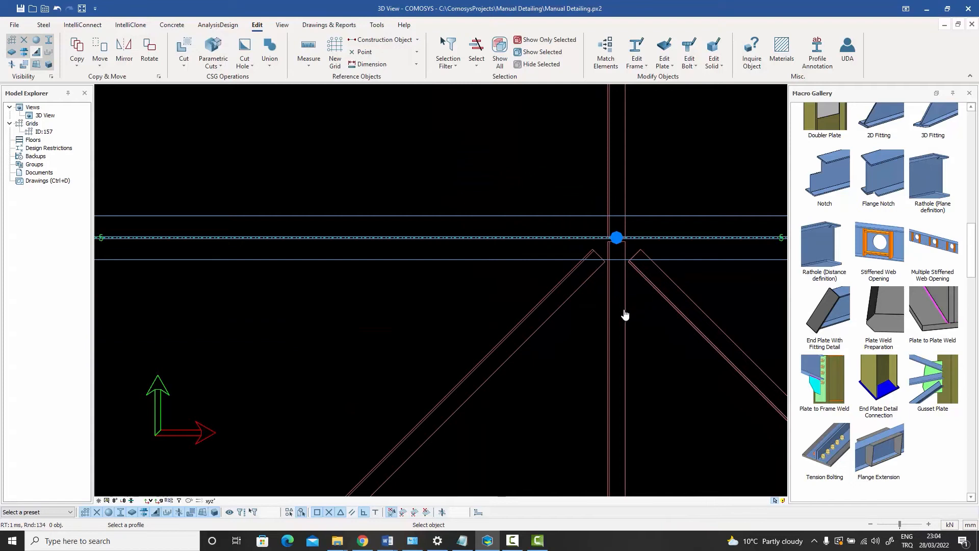
left_click(624, 310)
left_click(565, 299)
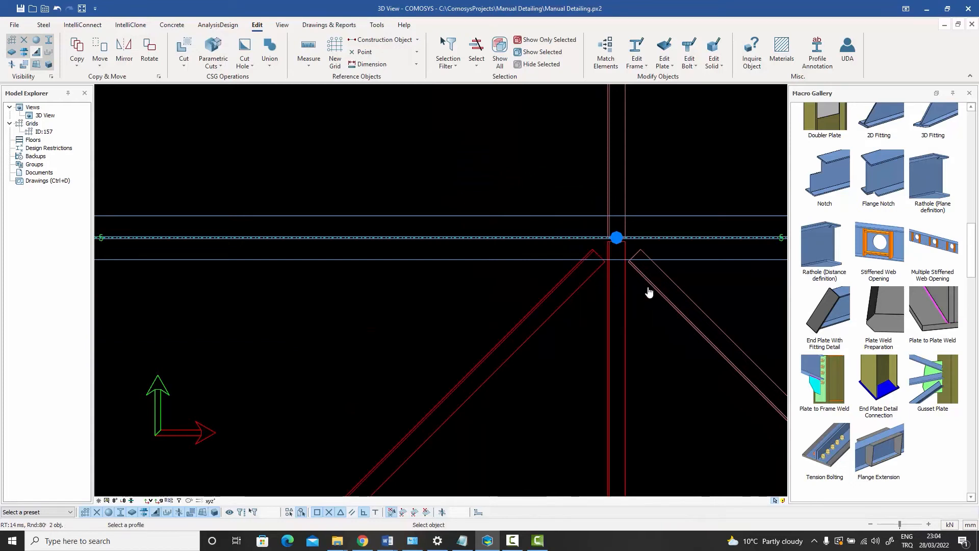
left_click(645, 249)
right_click(627, 182)
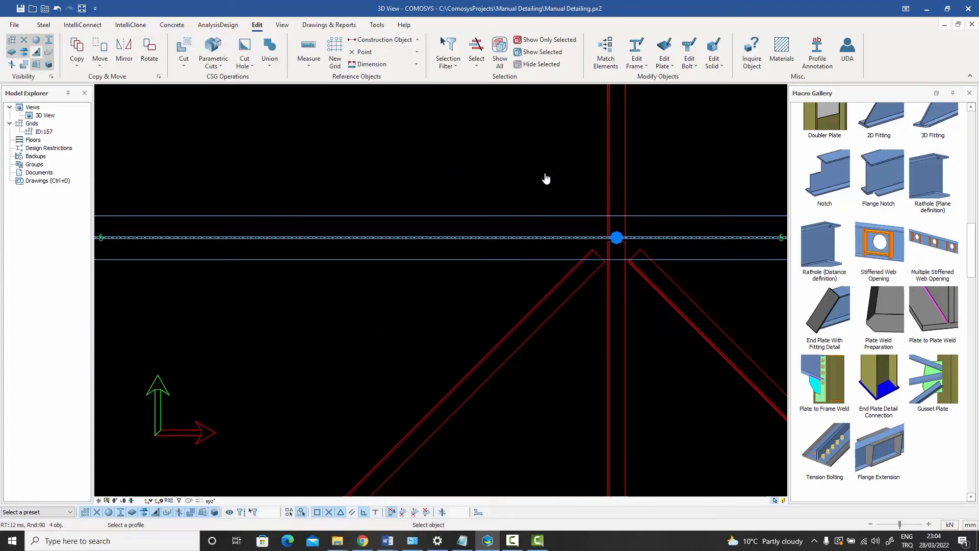
scroll(549, 175, "down", 3)
right_click(549, 175)
middle_click_drag(549, 175, 447, 223)
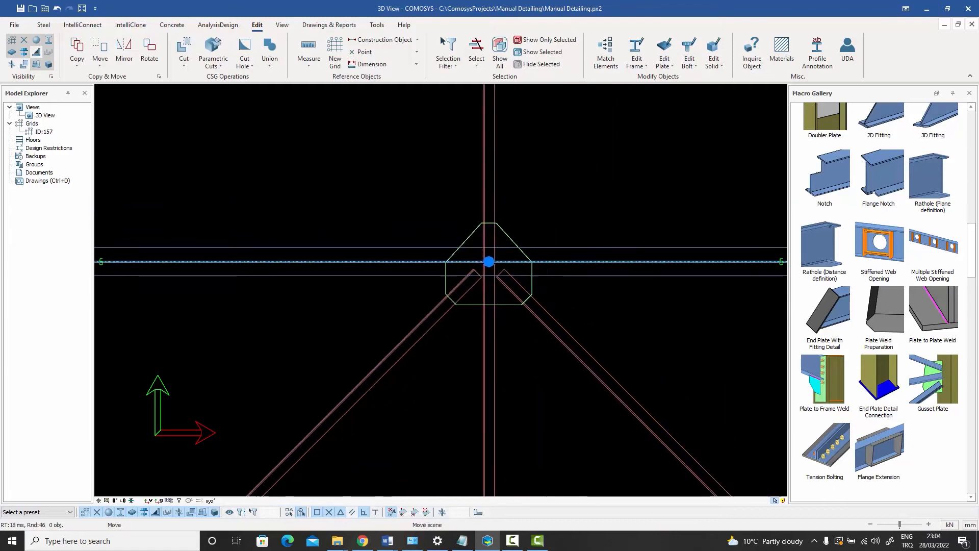
Step: Open the new gusset plate's macro settings, set the plate's extension past the beam's centre line to 50 and apply it
scroll(469, 246, "up", 4)
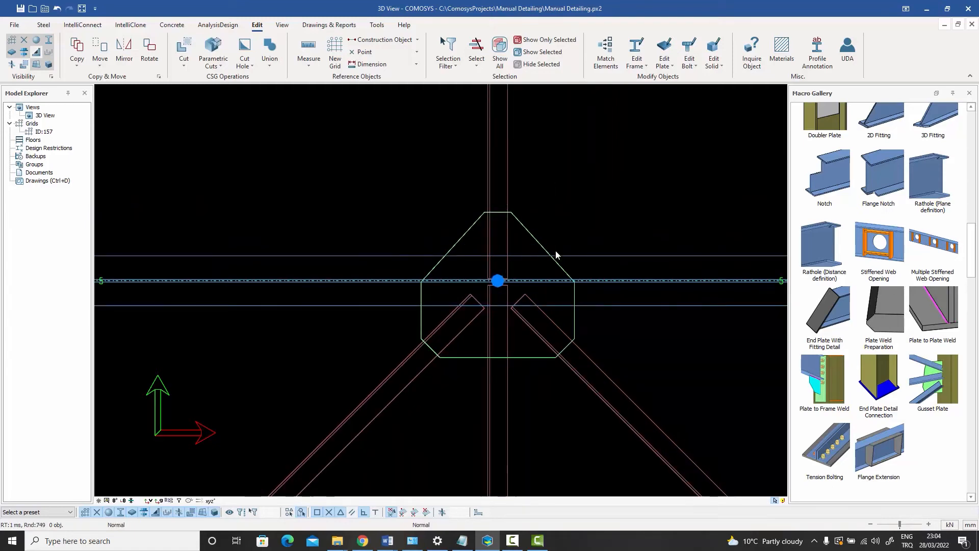
scroll(576, 290, "up", 5)
scroll(576, 291, "up", 3)
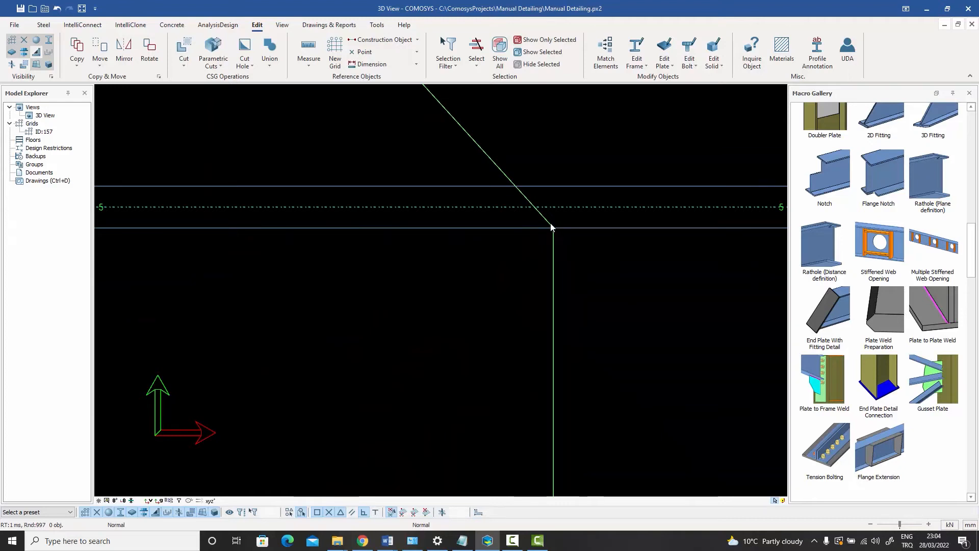
scroll(558, 231, "down", 3)
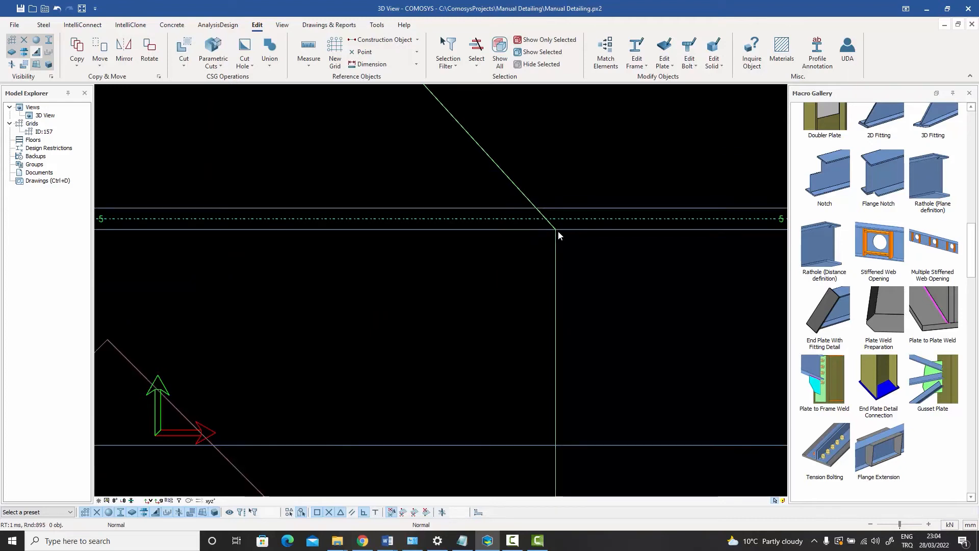
scroll(558, 231, "down", 3)
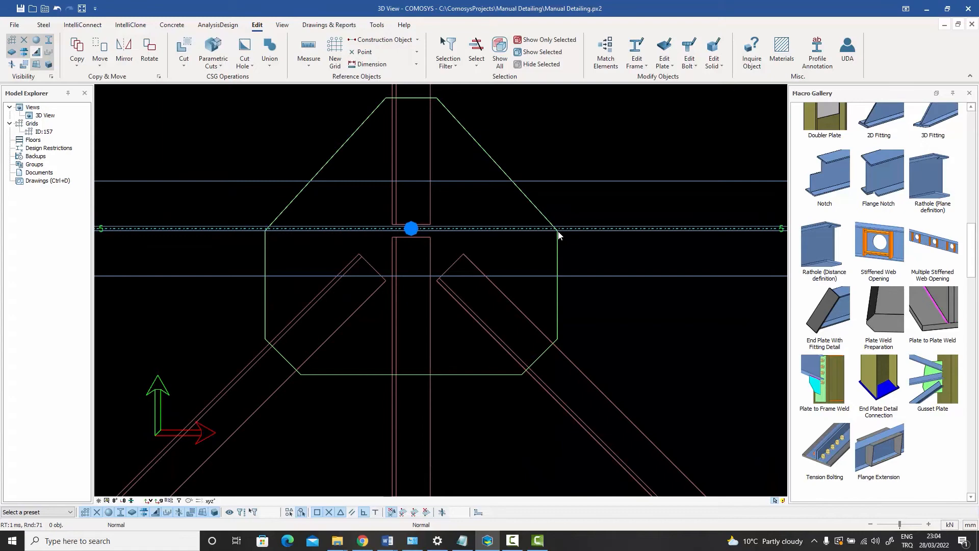
middle_click_drag(557, 231, 567, 250)
left_click(476, 395)
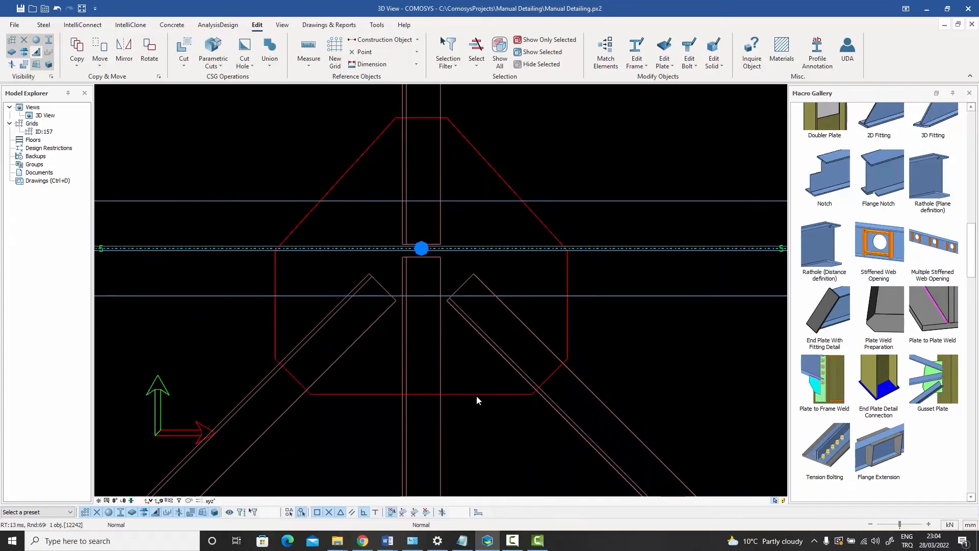
double_click(476, 395)
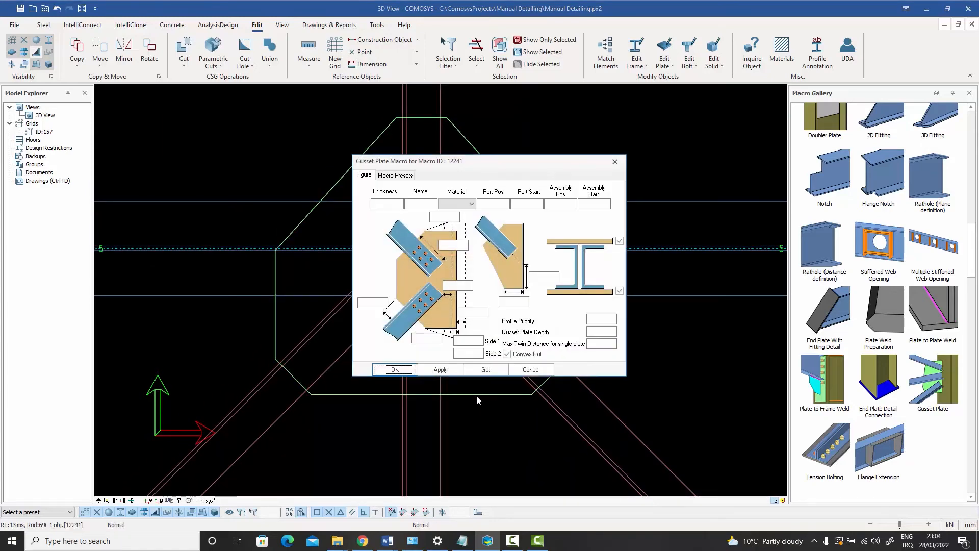
left_click_drag(448, 160, 679, 130)
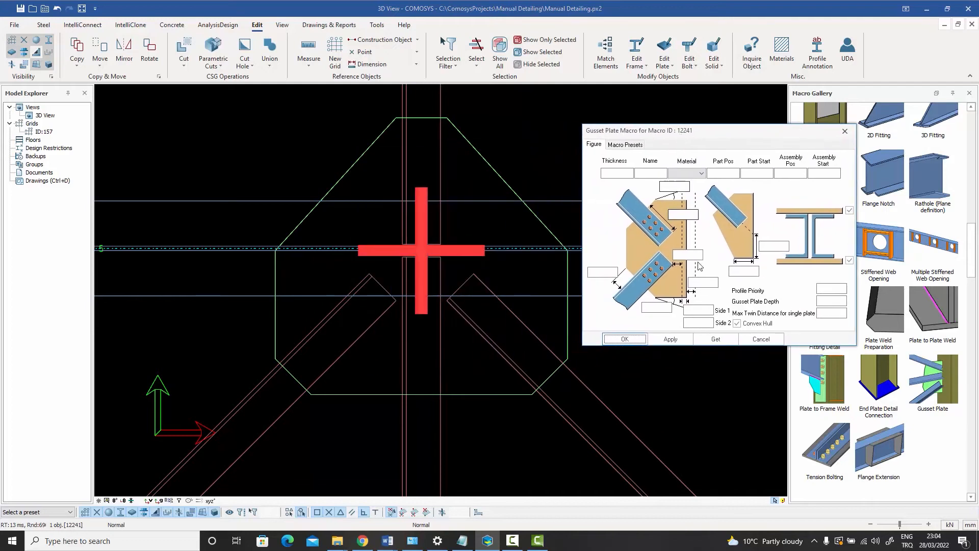
left_click(703, 282)
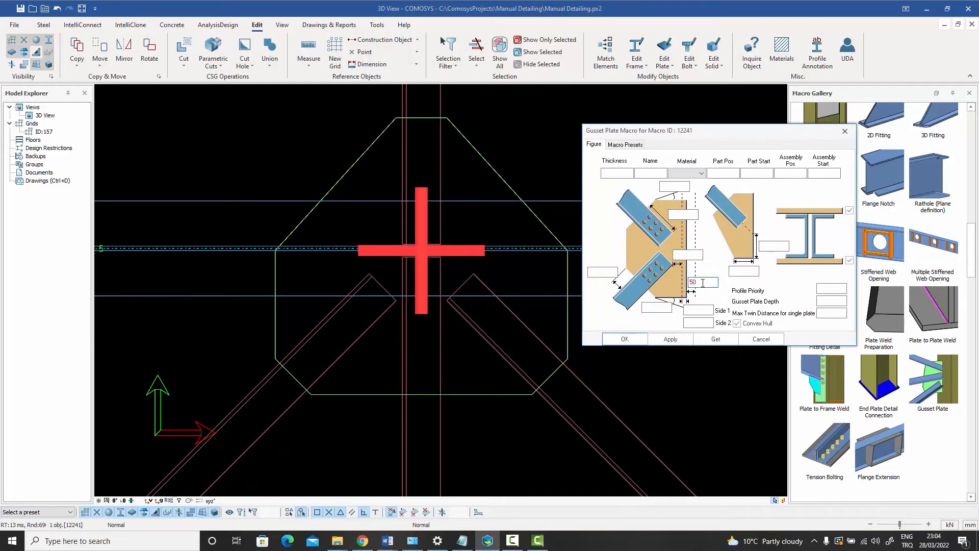
left_click(671, 339)
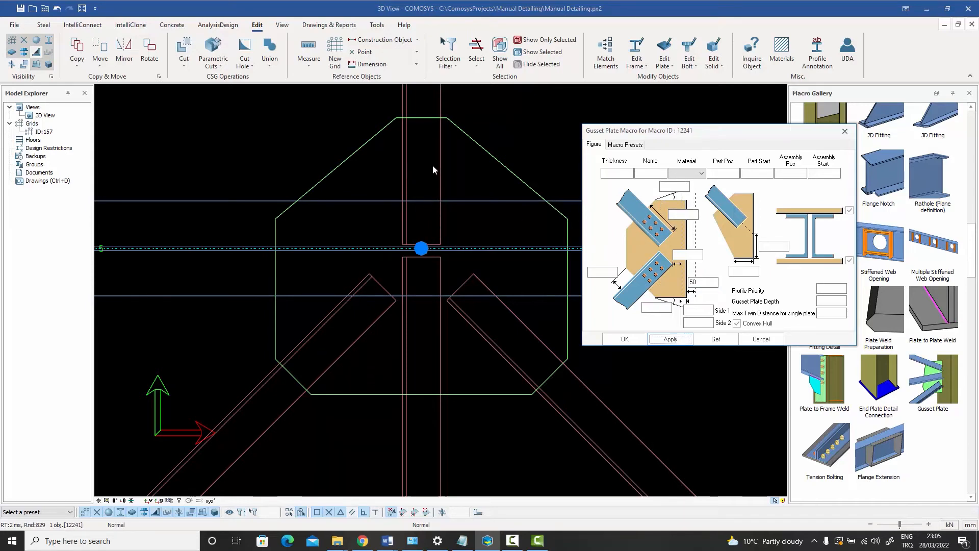
left_click(690, 216)
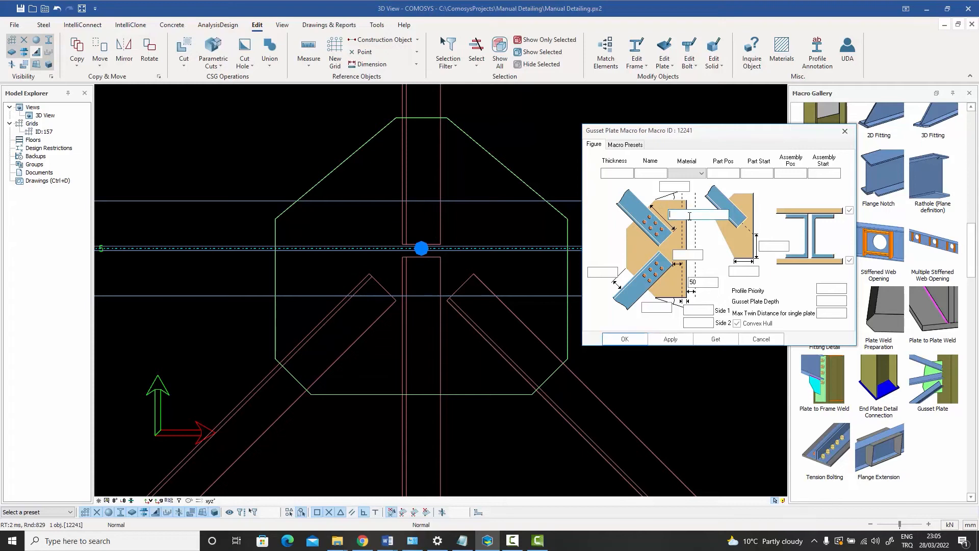
type("200 200 200 400")
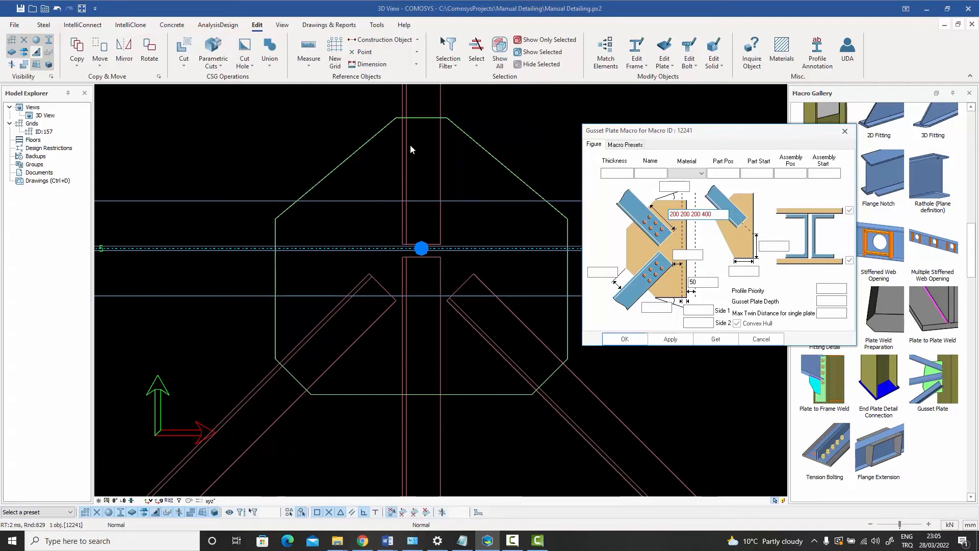
left_click(671, 340)
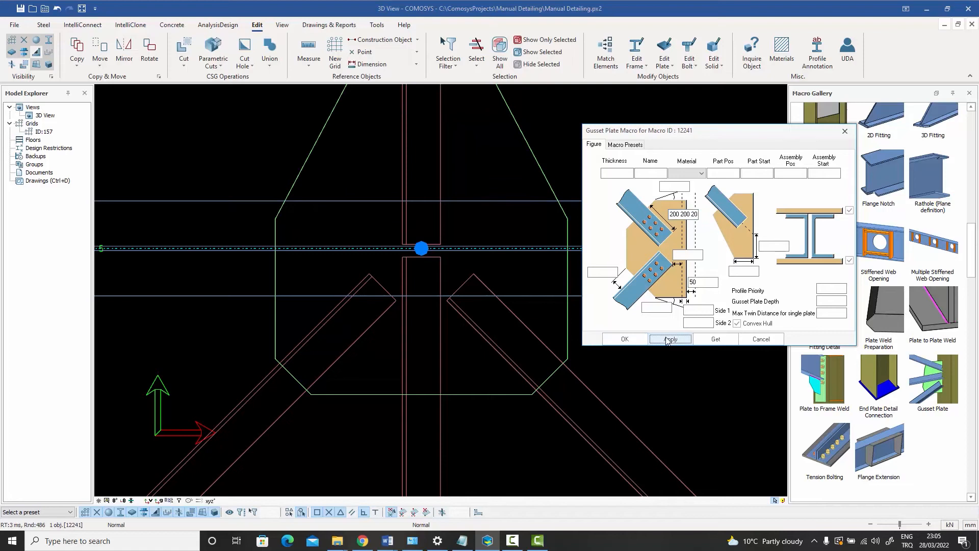
Step: Examine the Profile Priority setting in the gusset plate's macro settings and close them without changing anything
left_click(761, 341)
scroll(635, 325, "down", 3)
middle_click_drag(522, 345, 455, 374)
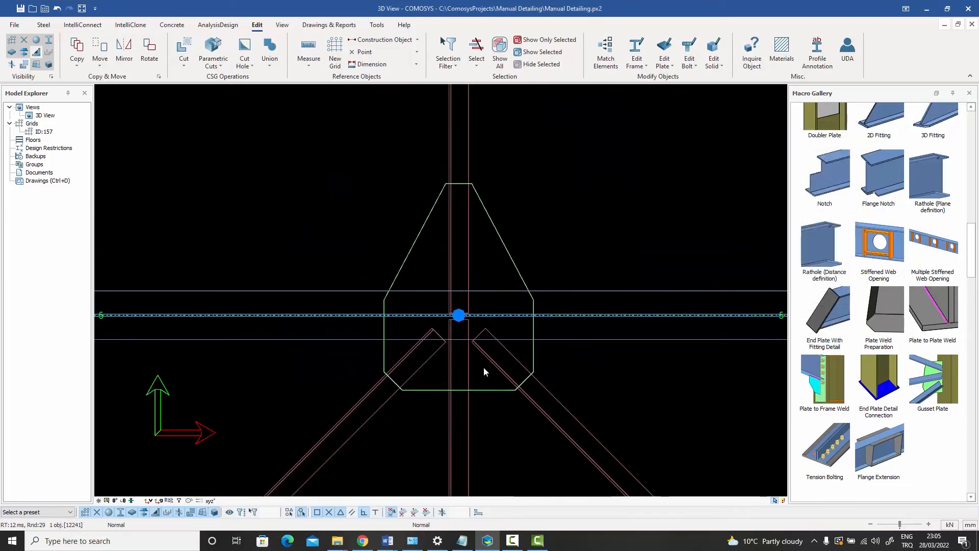
middle_click_drag(482, 365, 465, 334)
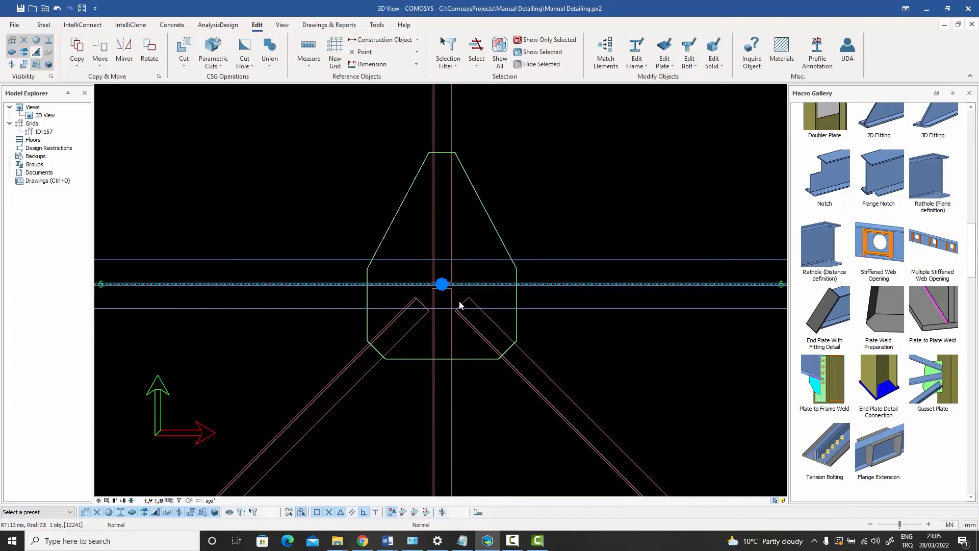
left_click(494, 230)
double_click(496, 230)
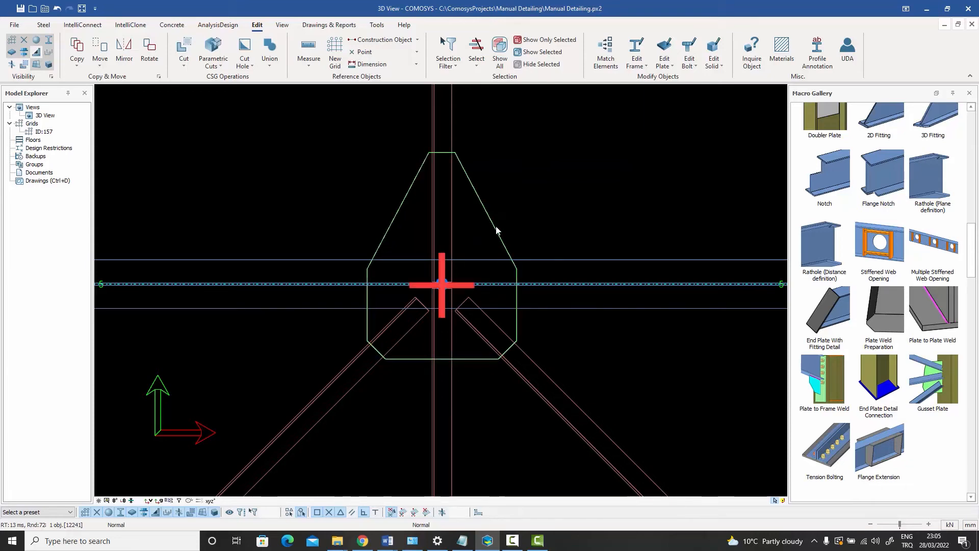
left_click_drag(464, 167, 672, 121)
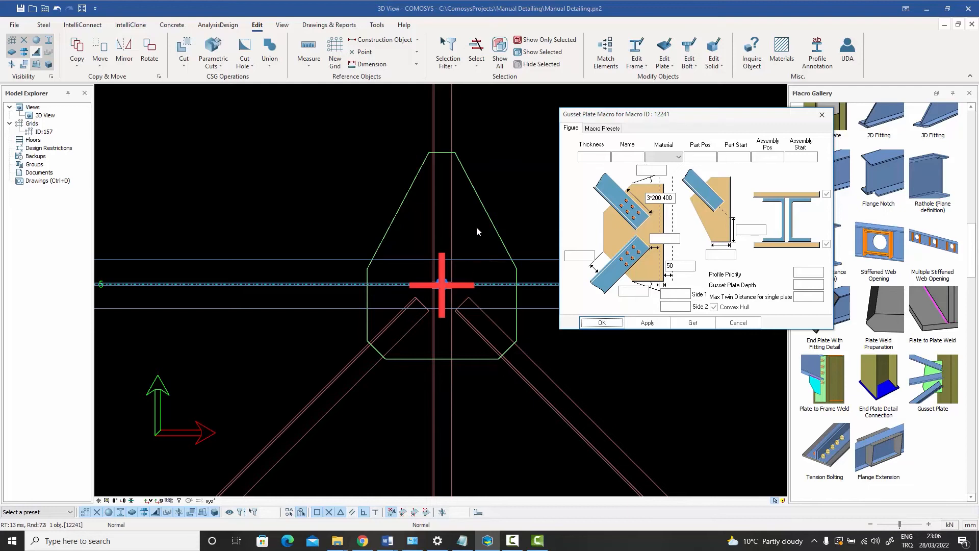
left_click(820, 272)
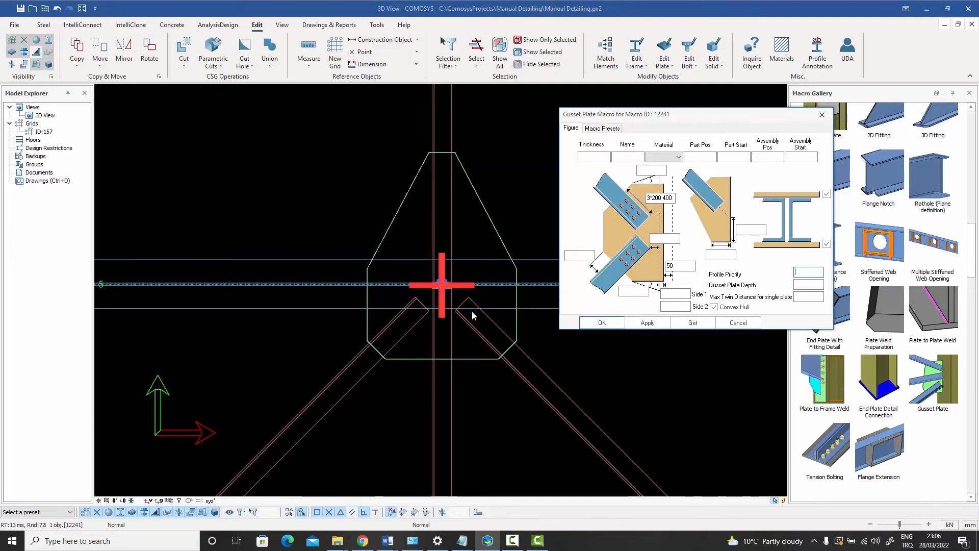
left_click(744, 323)
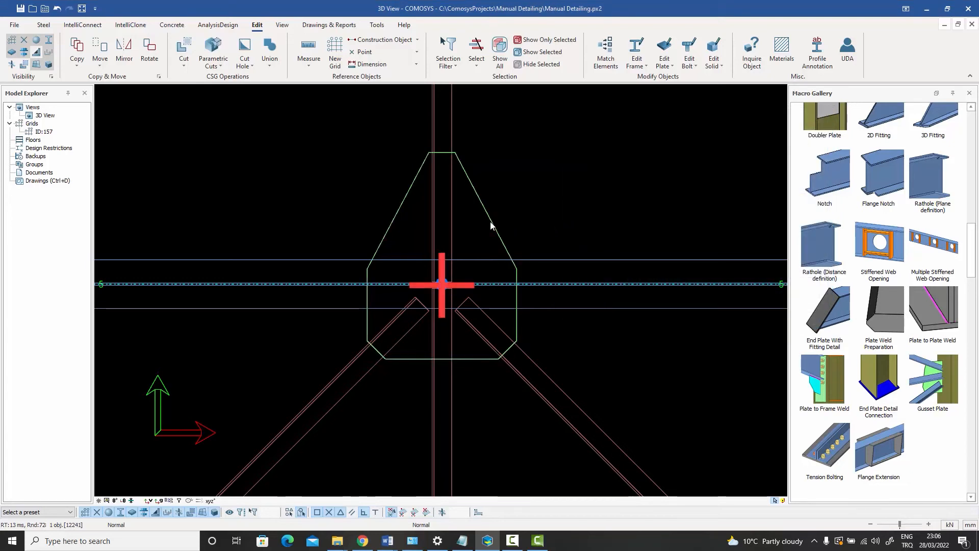
Step: Delete the gusset plate that joins the four members at the beam joint
key("Delete")
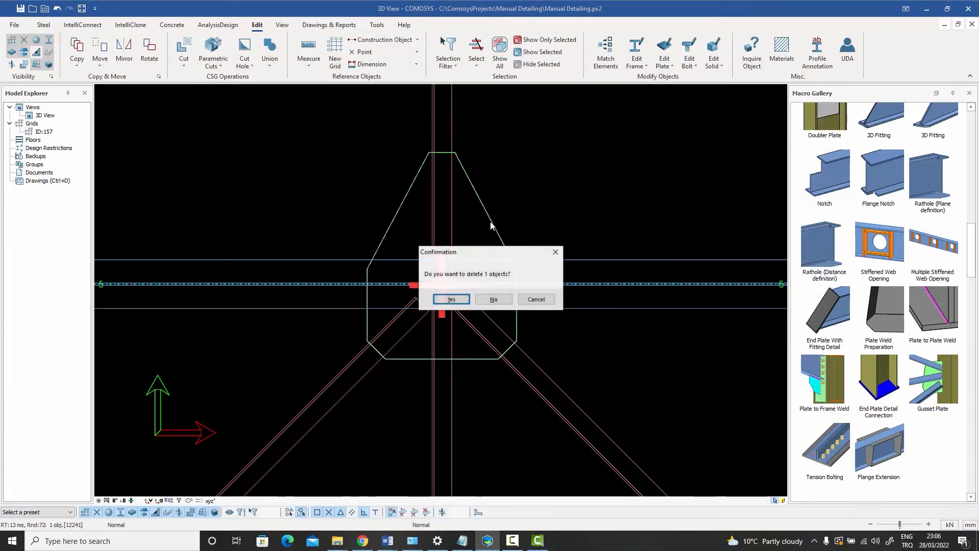
left_click(449, 300)
scroll(475, 309, "up", 2)
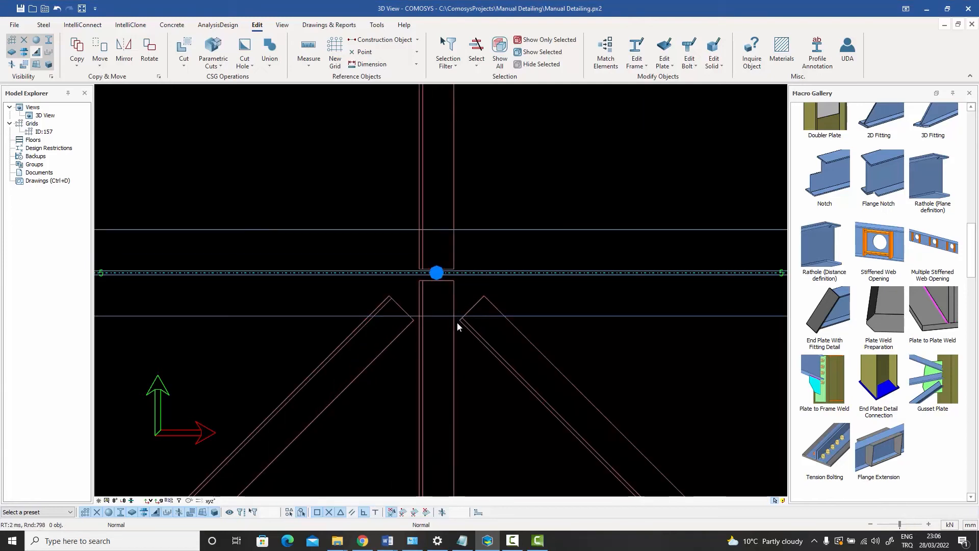
middle_click_drag(457, 322, 461, 283)
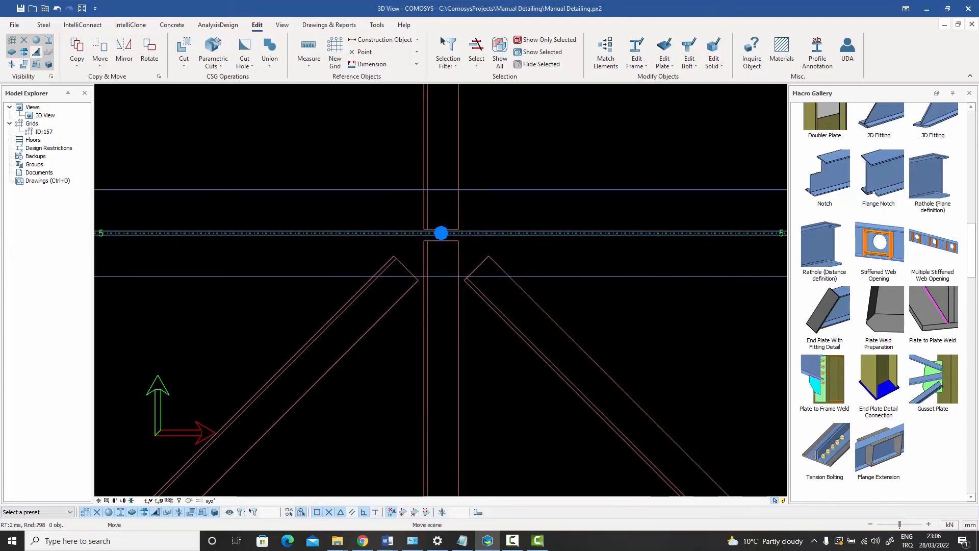
Step: Create a gusset plate along the beam's lower web edge, selecting the left diagonal brace first, followed by the lower vertical and the right brace
left_click(947, 374)
scroll(378, 238, "up", 2)
scroll(378, 238, "up", 1)
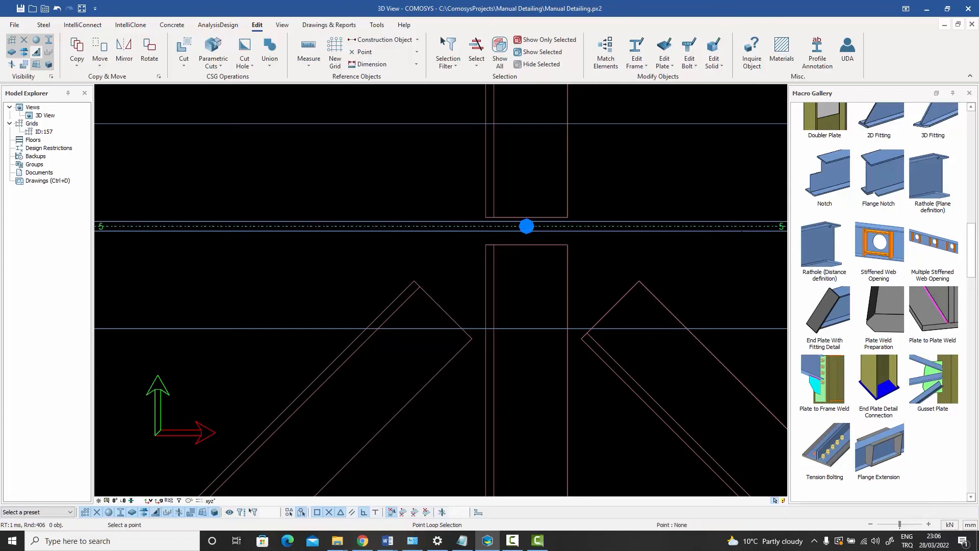
left_click(724, 231)
scroll(664, 254, "down", 7)
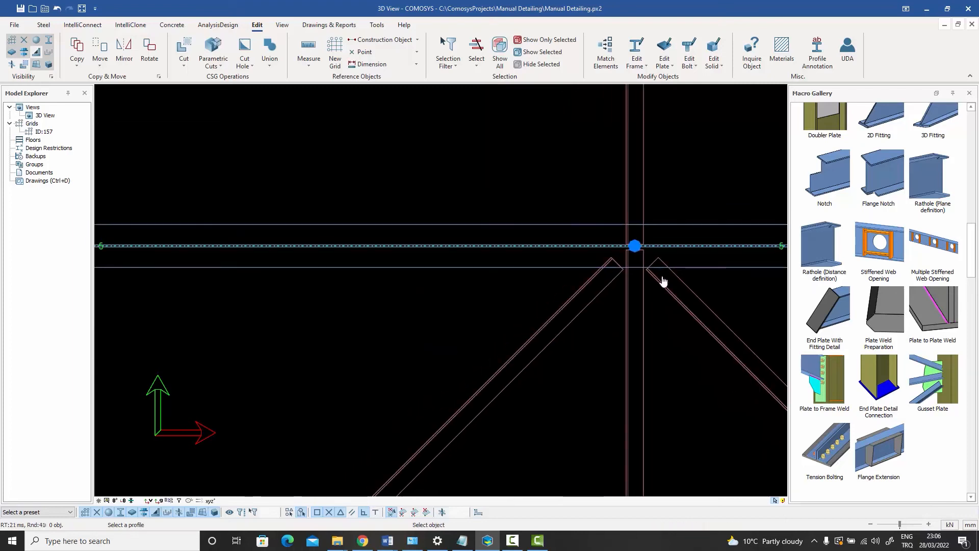
scroll(660, 295, "up", 3)
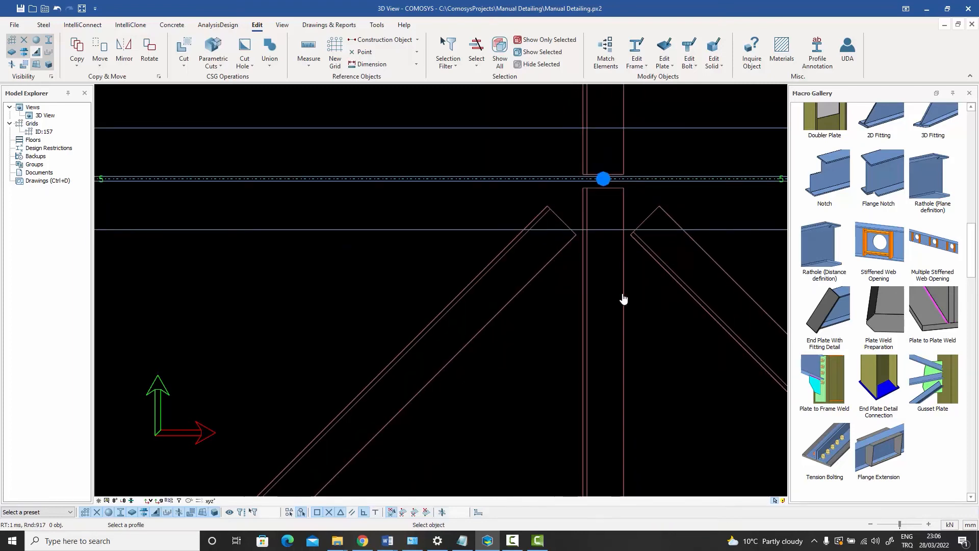
left_click(542, 277)
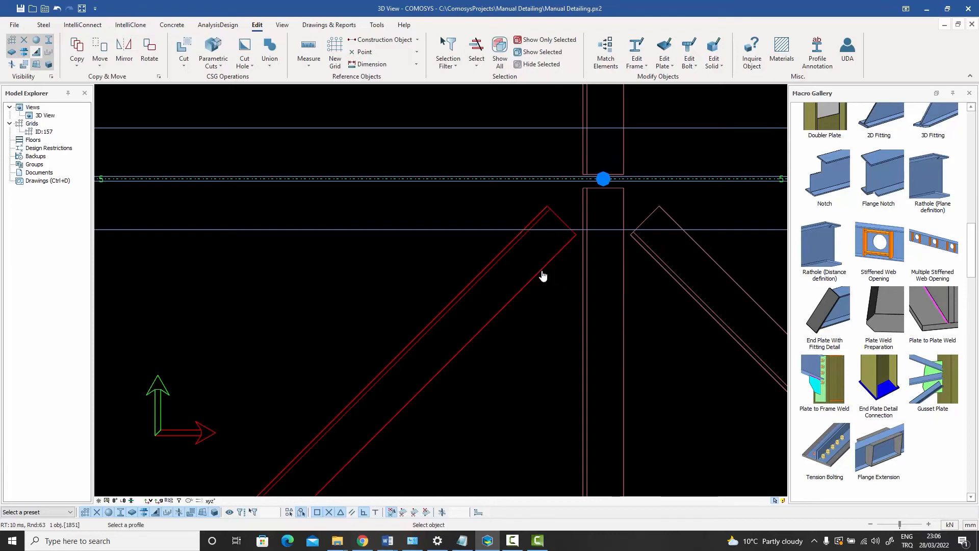
left_click(583, 286)
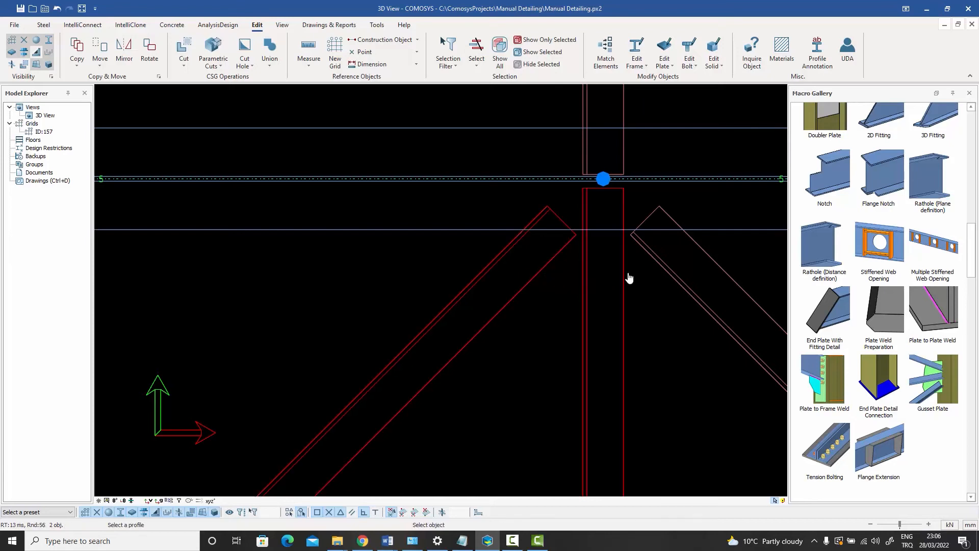
left_click(659, 269)
middle_click(655, 278)
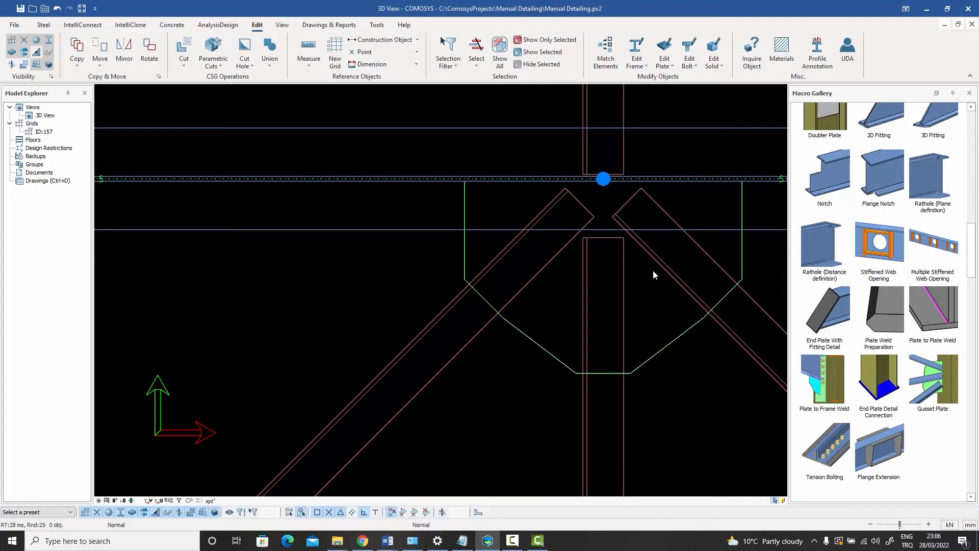
Step: Examine how the ends of both diagonal braces and the lower vertical member are trimmed at the gusset plate
middle_click_drag(650, 272, 604, 292)
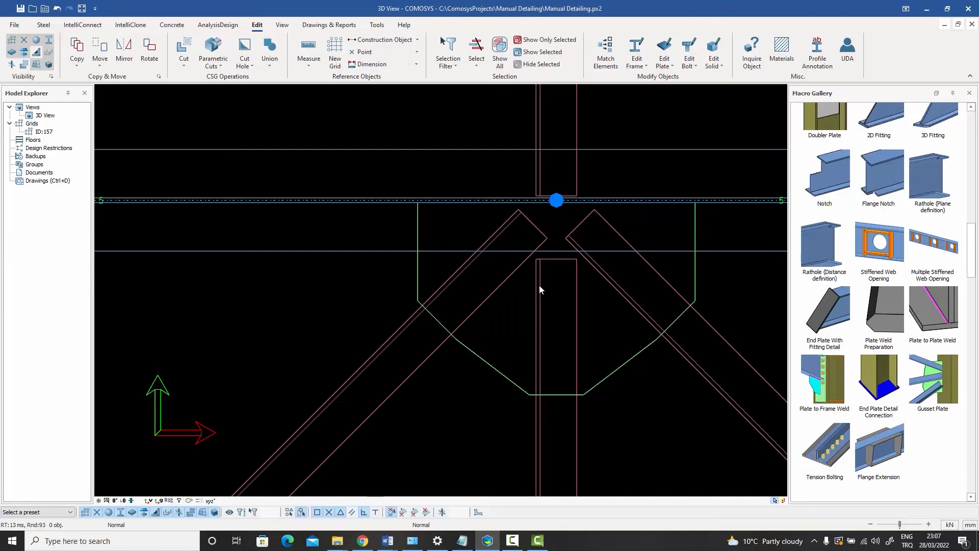
scroll(536, 258, "up", 3)
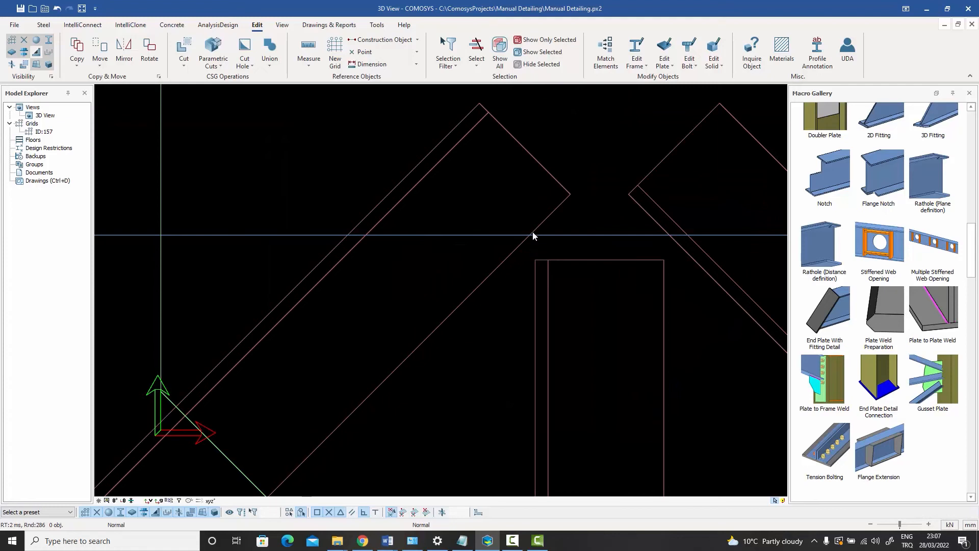
scroll(650, 259, "down", 2)
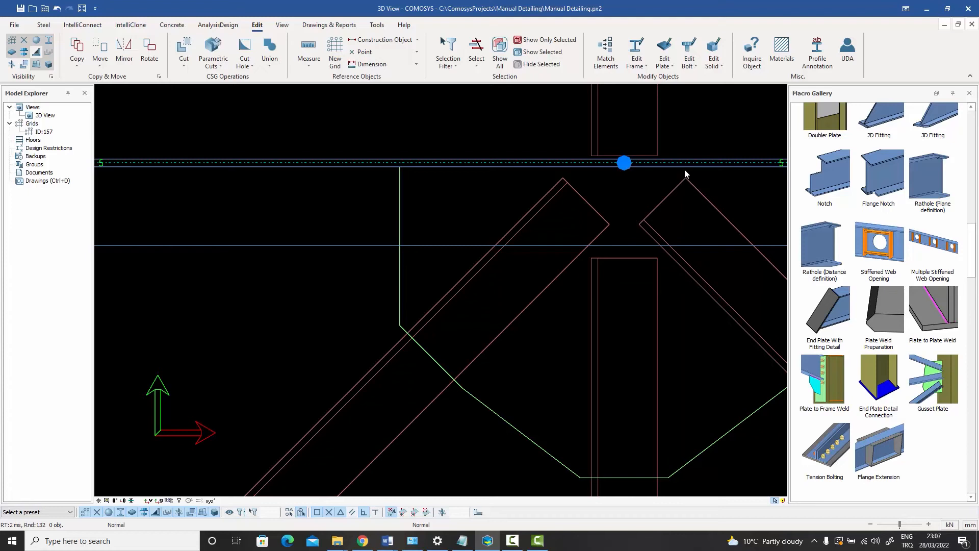
scroll(677, 184, "down", 1)
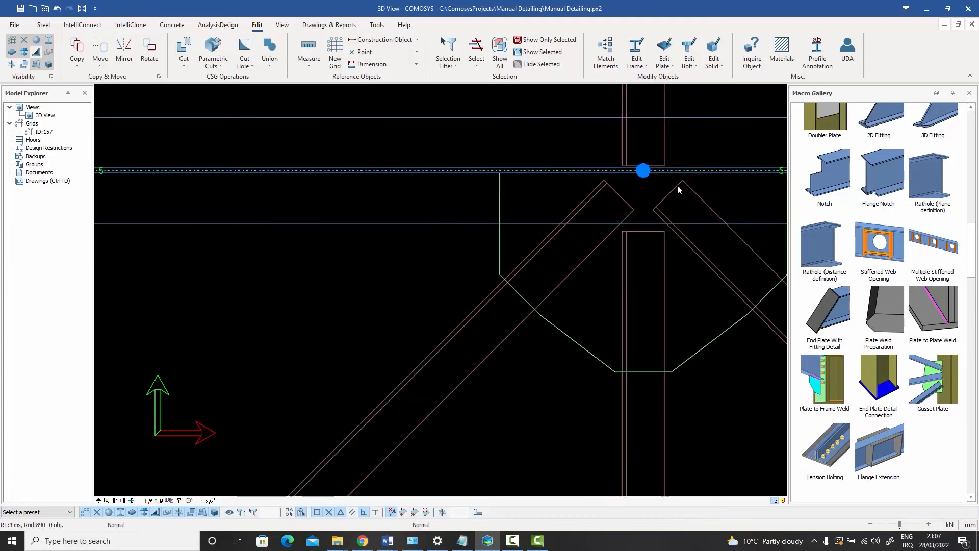
scroll(677, 184, "down", 1)
middle_click_drag(677, 187, 573, 203)
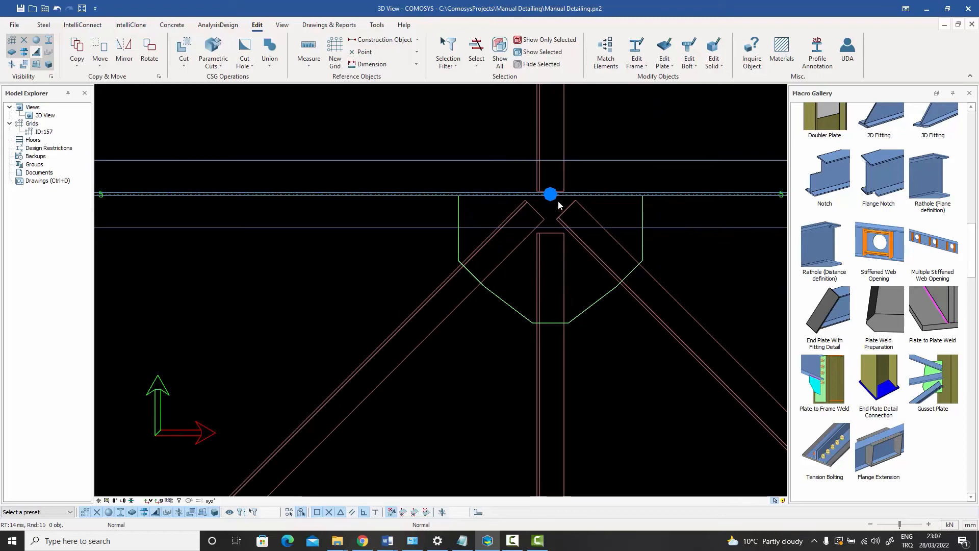
Step: Delete the gusset plate created with the left diagonal brace as its first member
left_click(597, 300)
key("Delete")
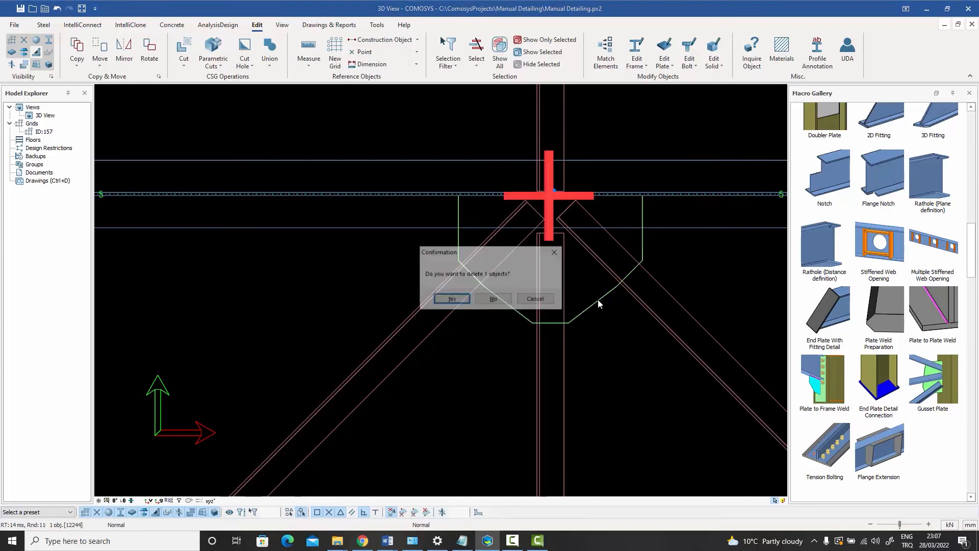
left_click(451, 300)
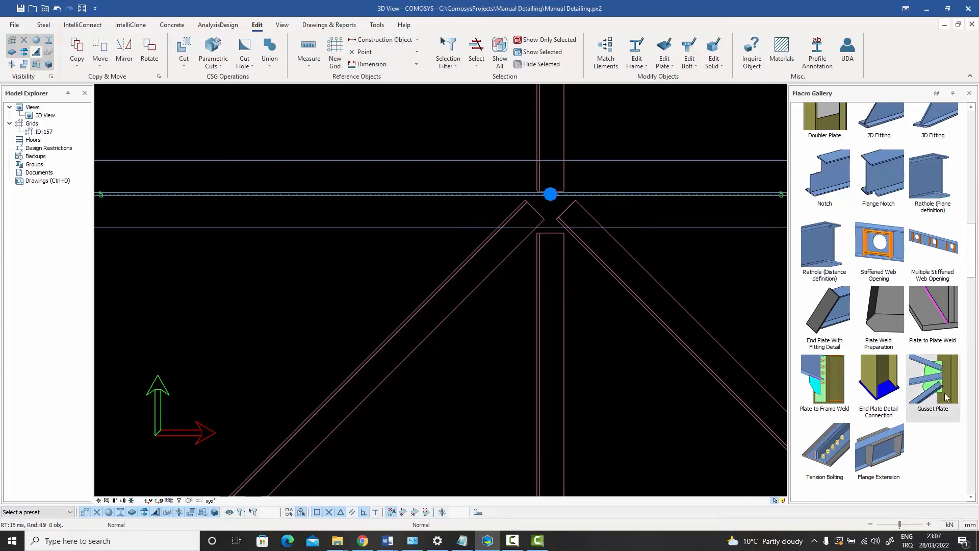
Step: Create a gusset plate on the beam's lower side, selecting the lower vertical member first, followed by the left and right diagonal braces
left_click(933, 380)
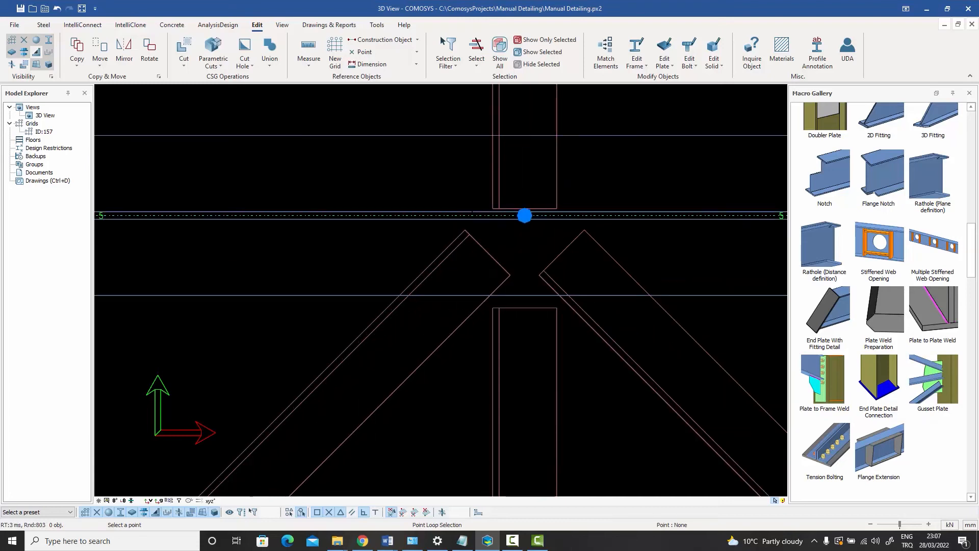
scroll(548, 194, "up", 3)
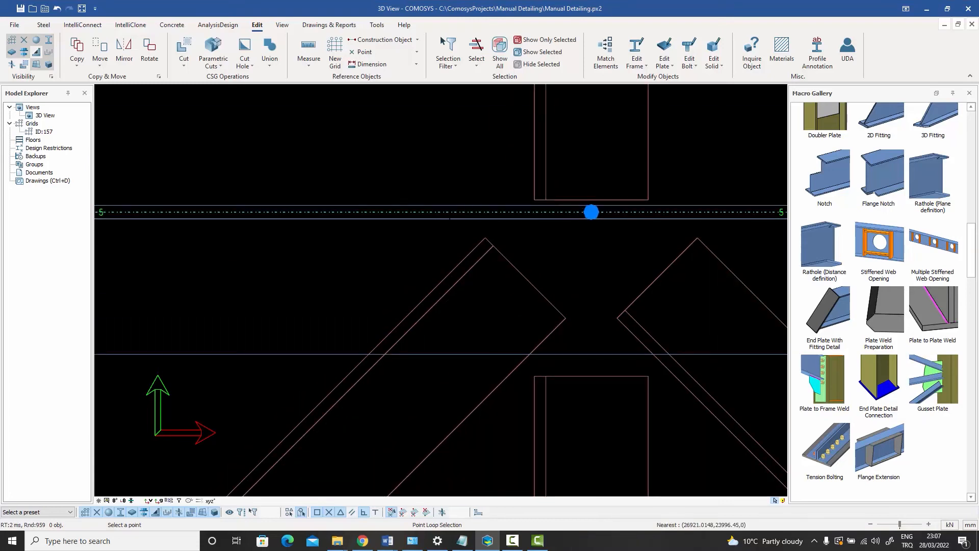
left_click(591, 211)
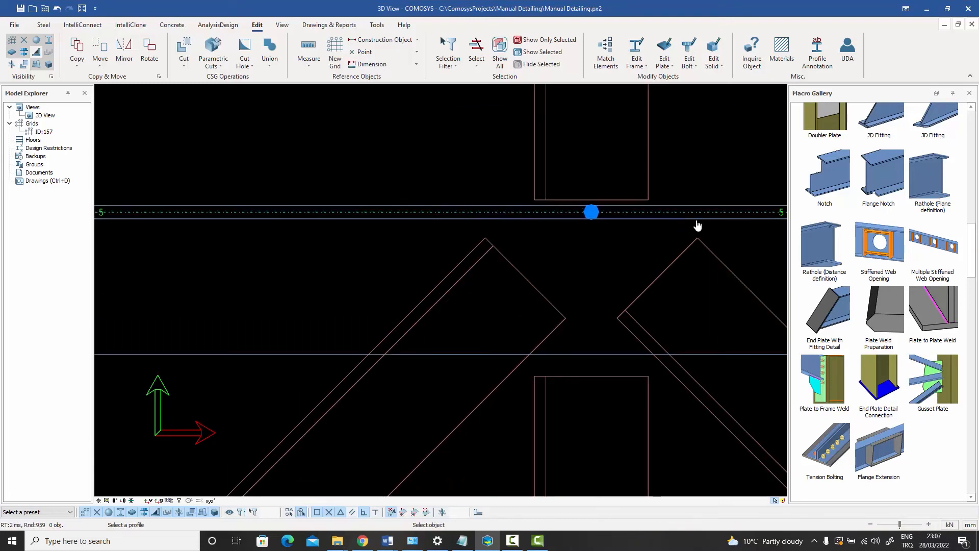
scroll(697, 225, "down", 3)
left_click(669, 341)
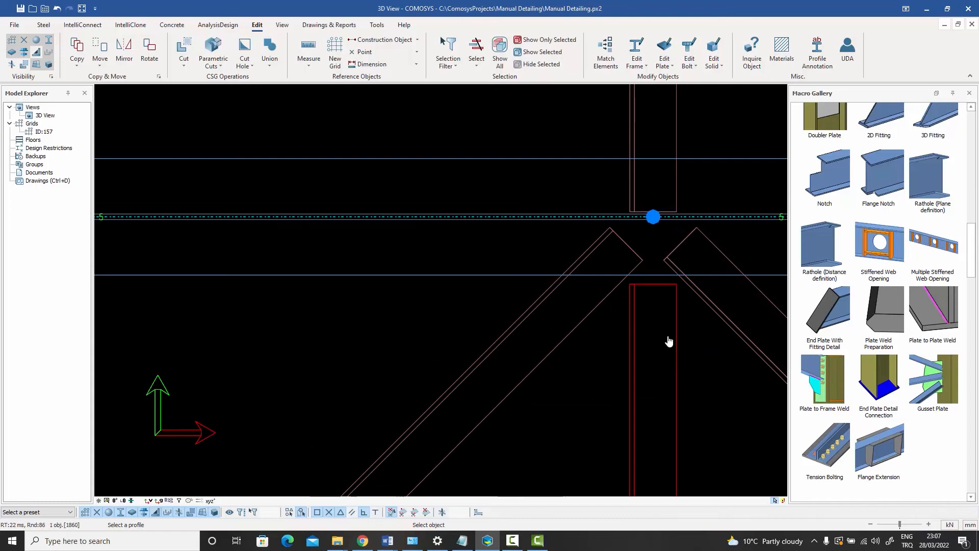
left_click(596, 308)
left_click(704, 304)
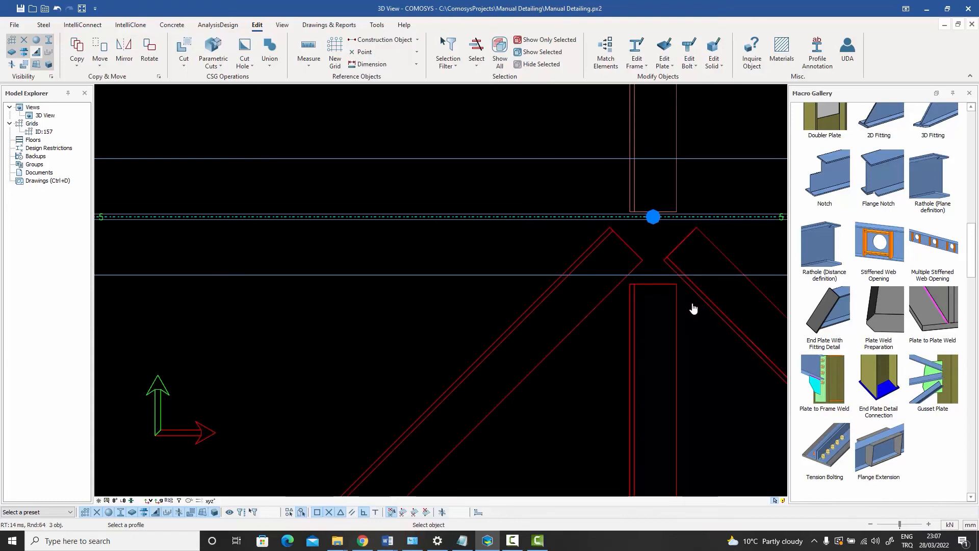
right_click(693, 308)
scroll(546, 268, "down", 3)
scroll(644, 271, "up", 2)
scroll(644, 270, "up", 2)
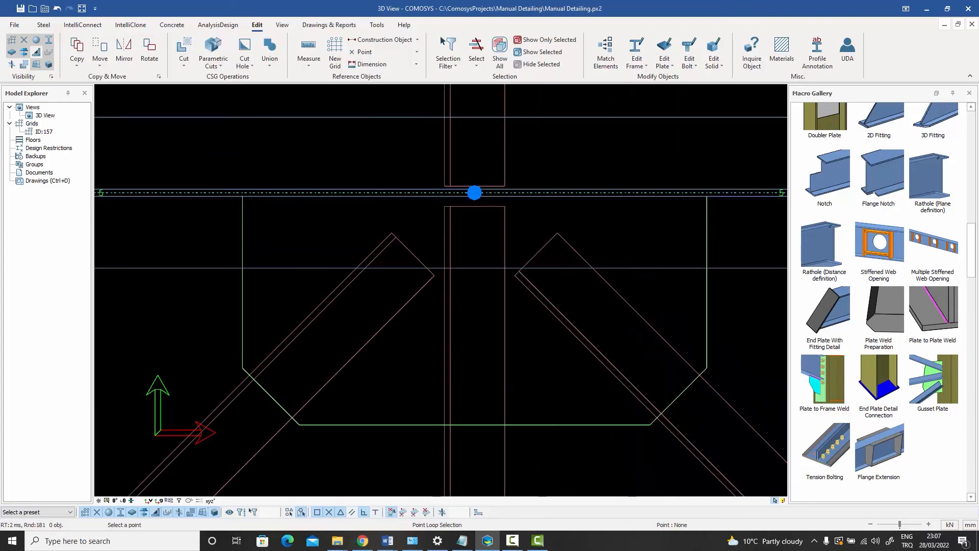
key("Escape")
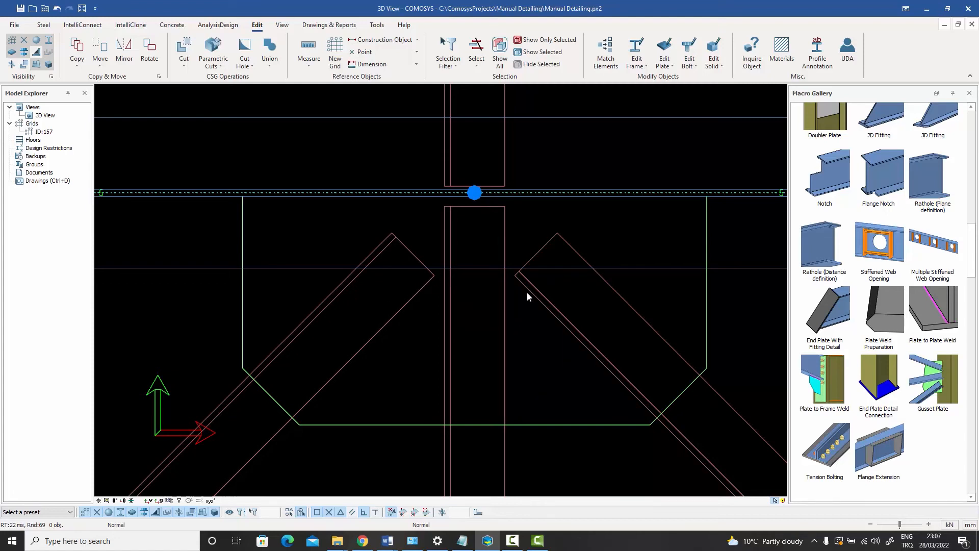
Step: Delete the gusset plate created with the lower vertical member as its first member
scroll(527, 293, "down", 2)
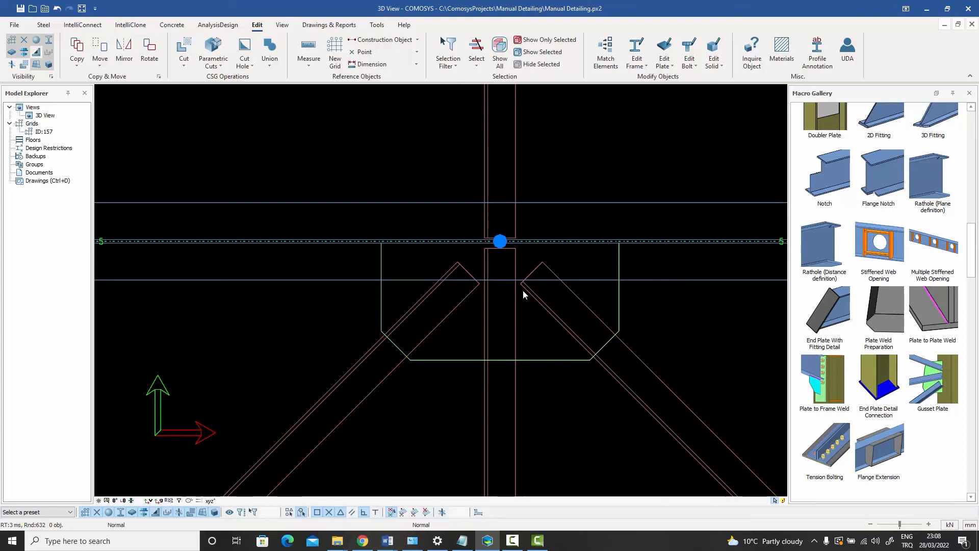
left_click(534, 358)
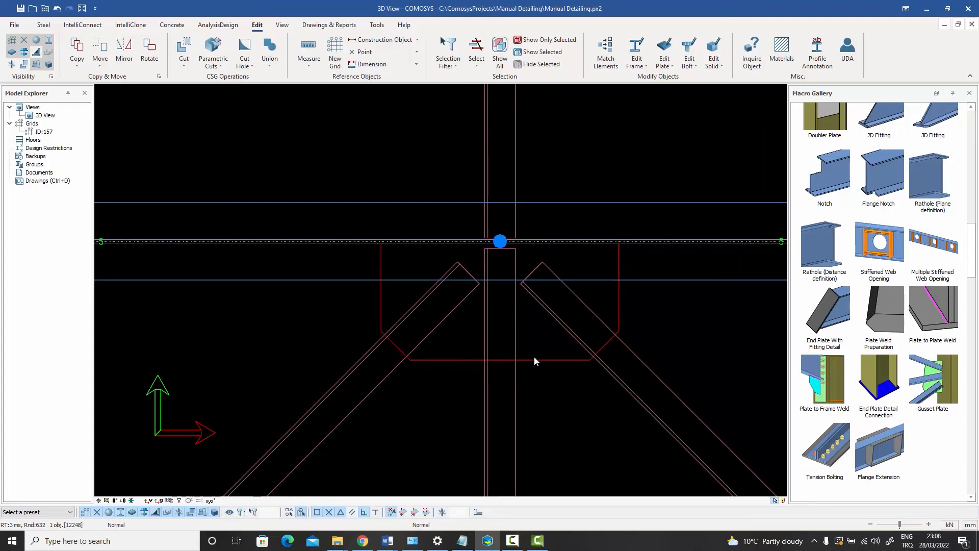
left_click(534, 356)
key("Delete")
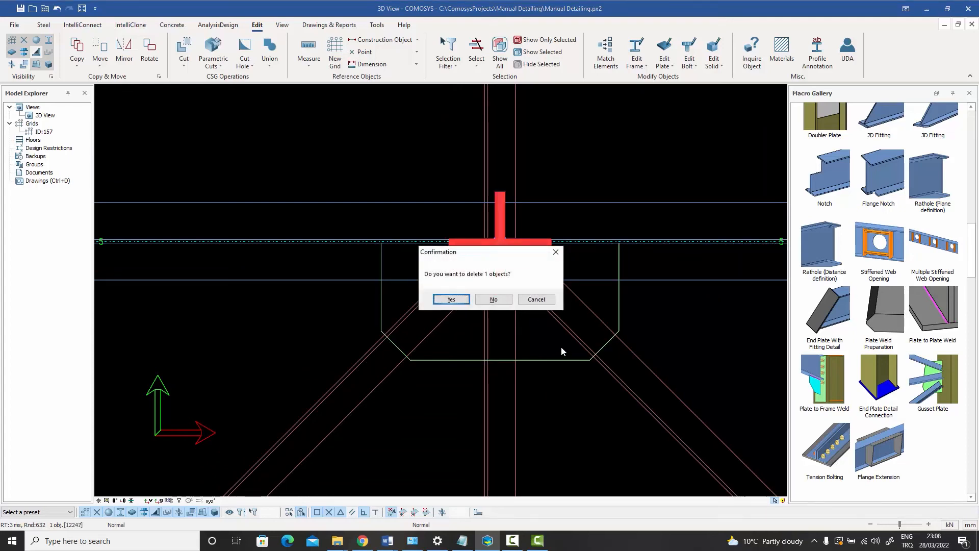
left_click(451, 300)
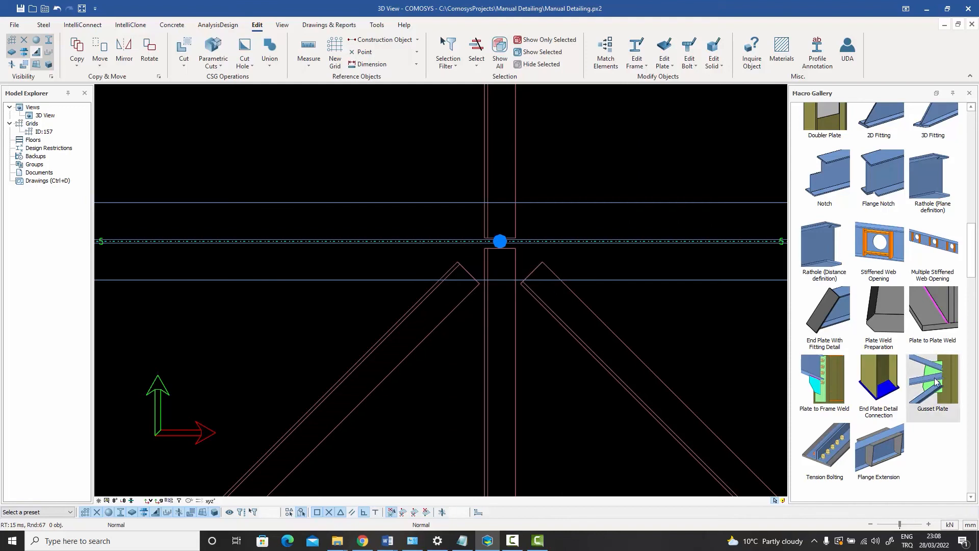
Step: Create a gusset plate on the beam's lower edge with the left diagonal brace as its only member
left_click(933, 408)
scroll(461, 250, "up", 5)
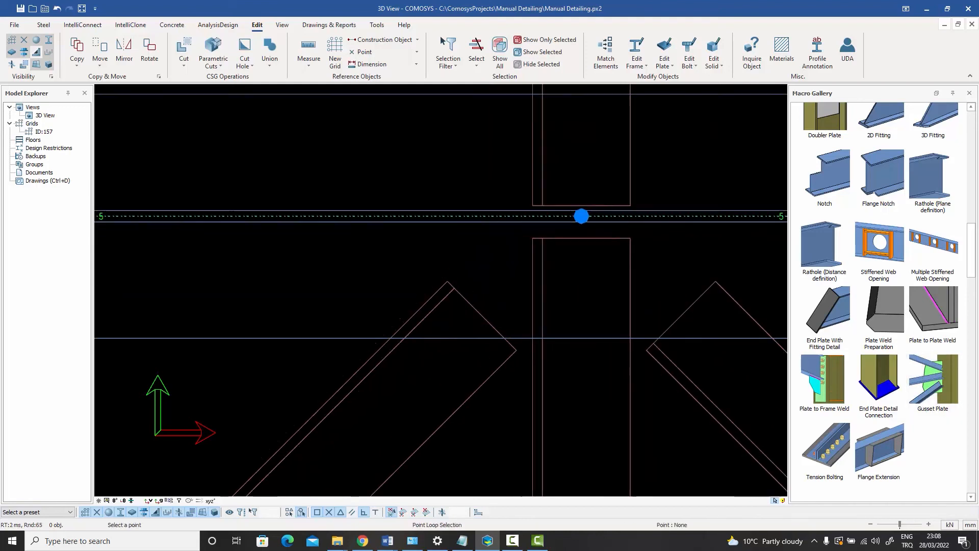
left_click(438, 218)
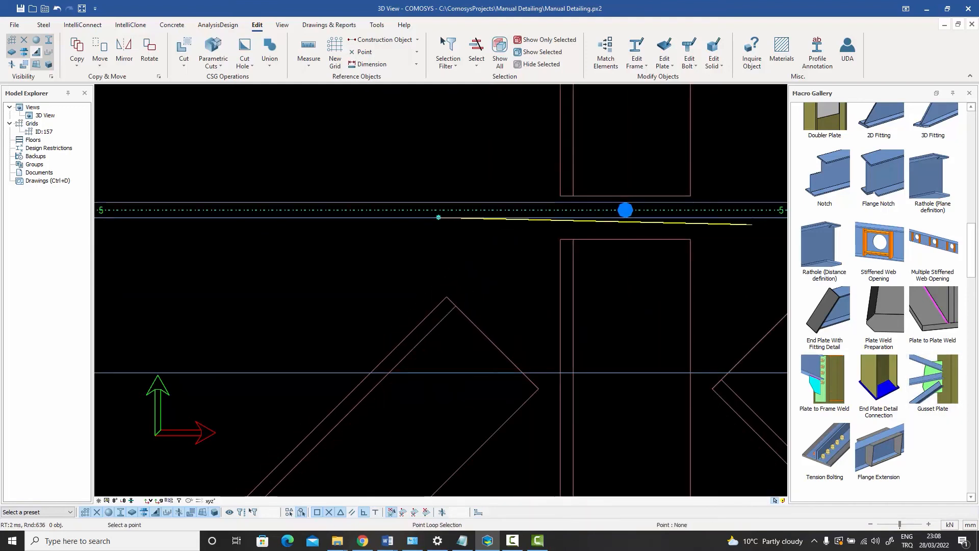
left_click(743, 218)
scroll(622, 228, "down", 3)
scroll(622, 232, "down", 3)
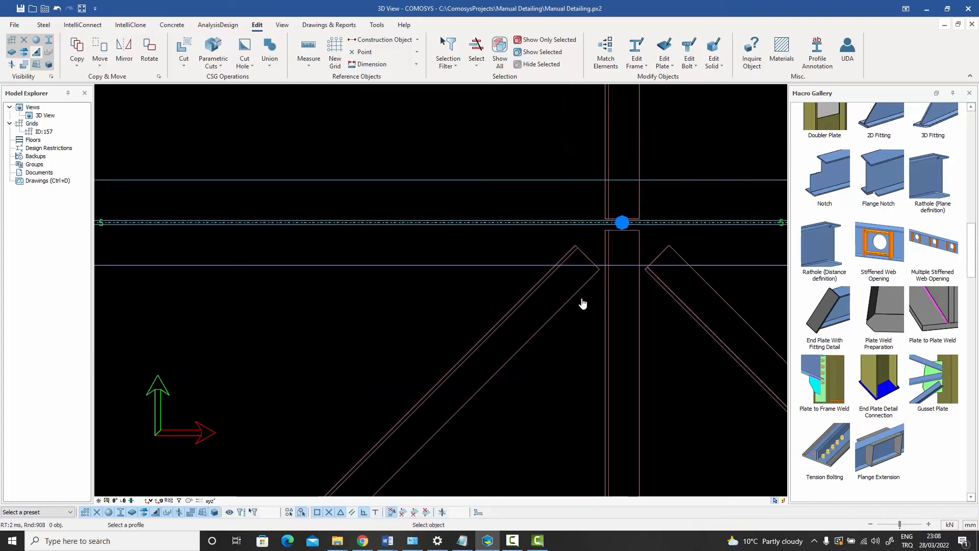
left_click(574, 302)
left_click(573, 299)
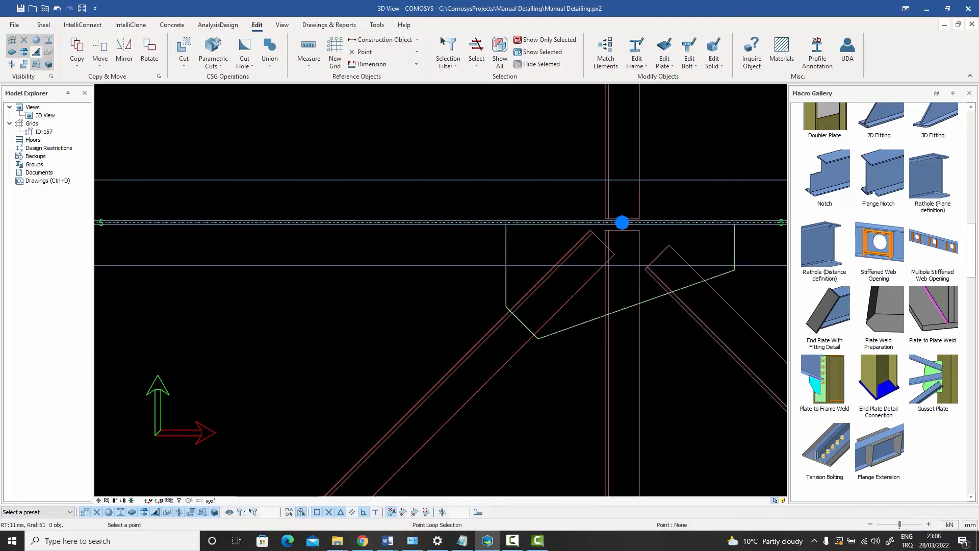
scroll(572, 295, "down", 3)
middle_click_drag(611, 274, 538, 284)
scroll(538, 285, "up", 3)
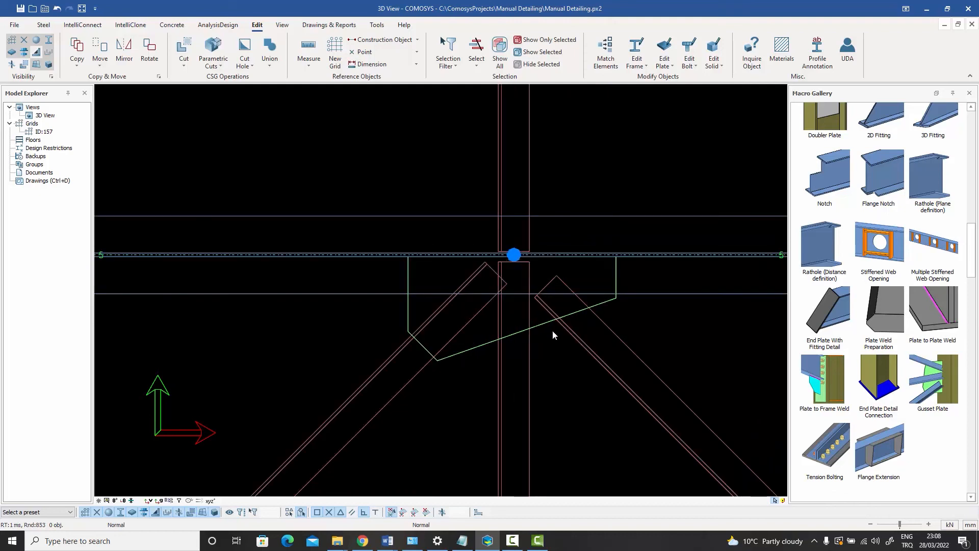
Step: Set the single-brace gusset plate's extension along the beam beyond the brace axis to 100 mm and apply it
left_click(544, 325)
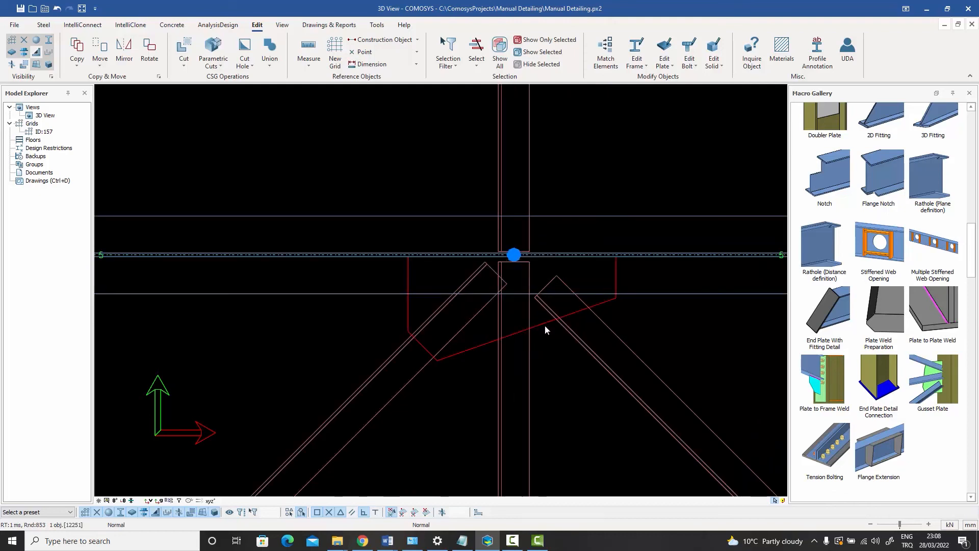
double_click(545, 326)
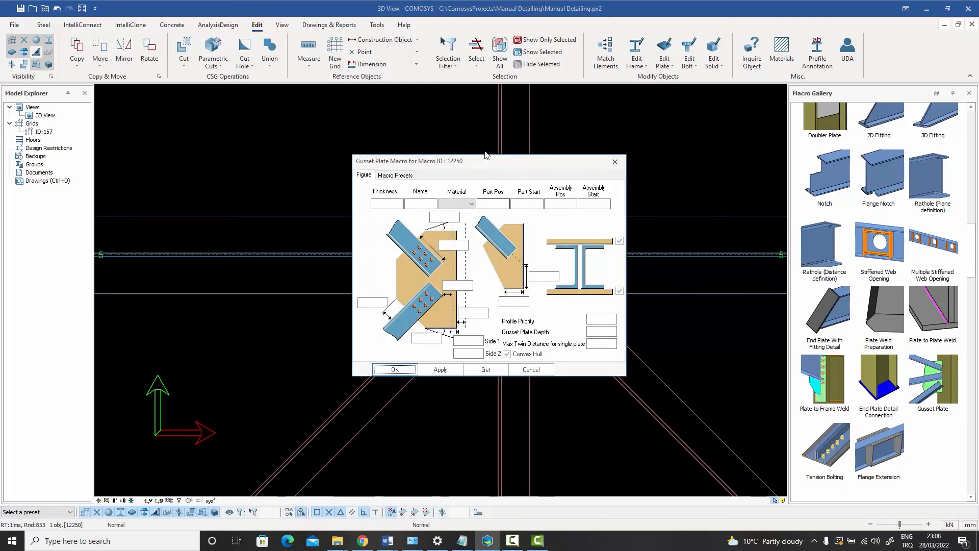
left_click_drag(501, 161, 255, 94)
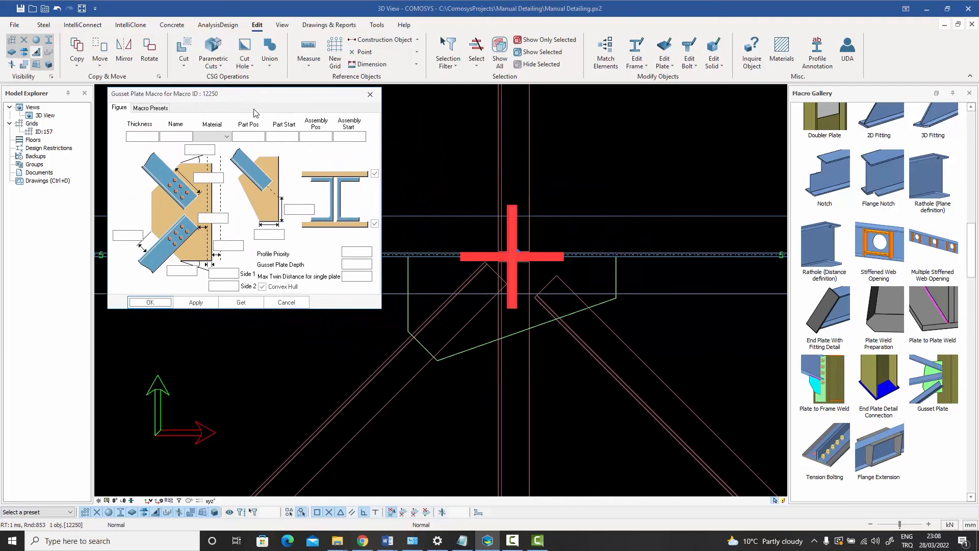
left_click(296, 209)
left_click(204, 303)
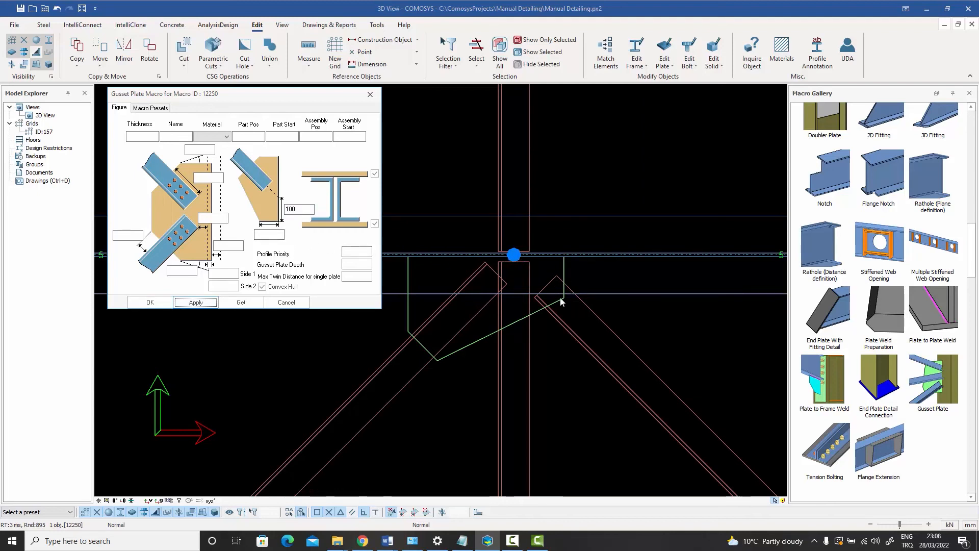
Step: Set the length of the gusset plate's short end edge perpendicular to the beam to 59 mm, apply it and close the settings
left_click(268, 234)
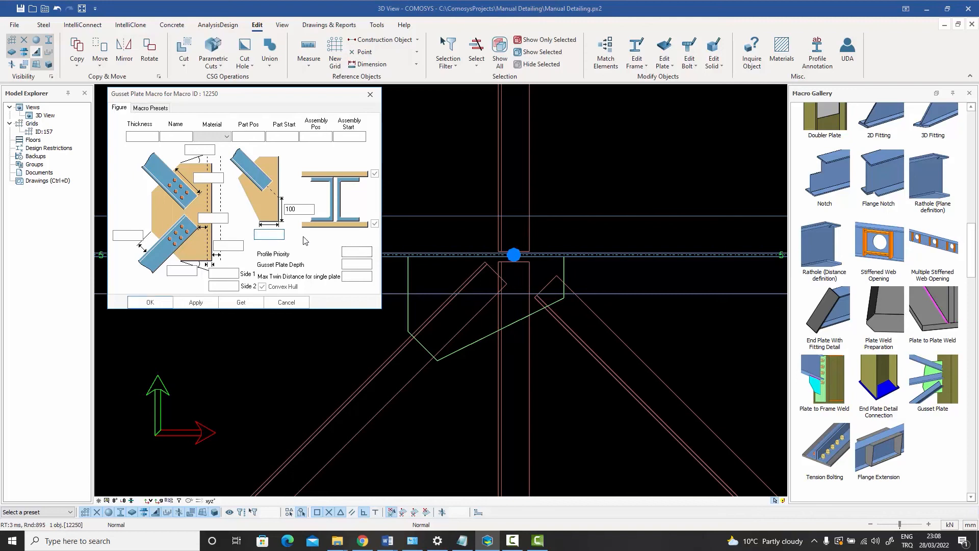
type("59")
left_click(197, 302)
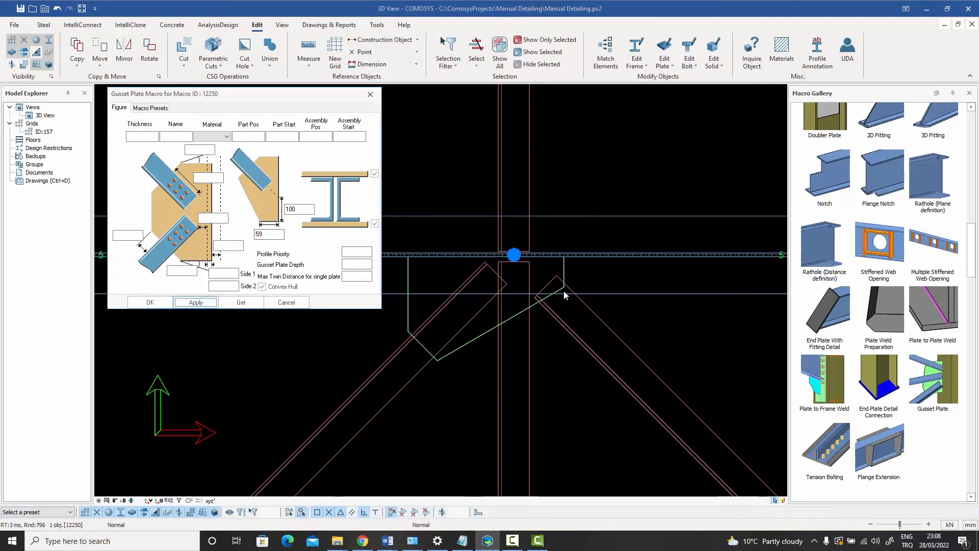
left_click(286, 303)
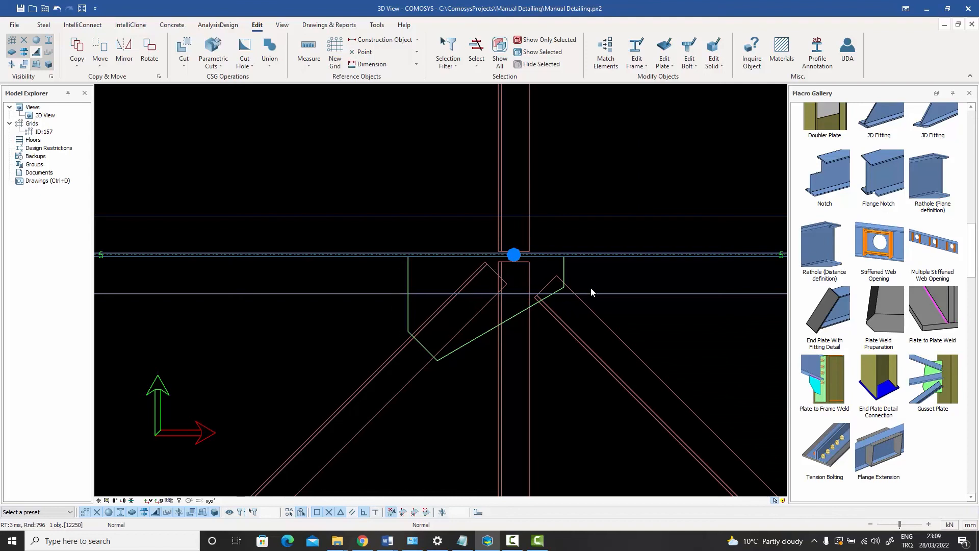
Step: Set the overlap length between the left diagonal brace and its gusset plate to 250 mm and apply it
left_click(484, 334)
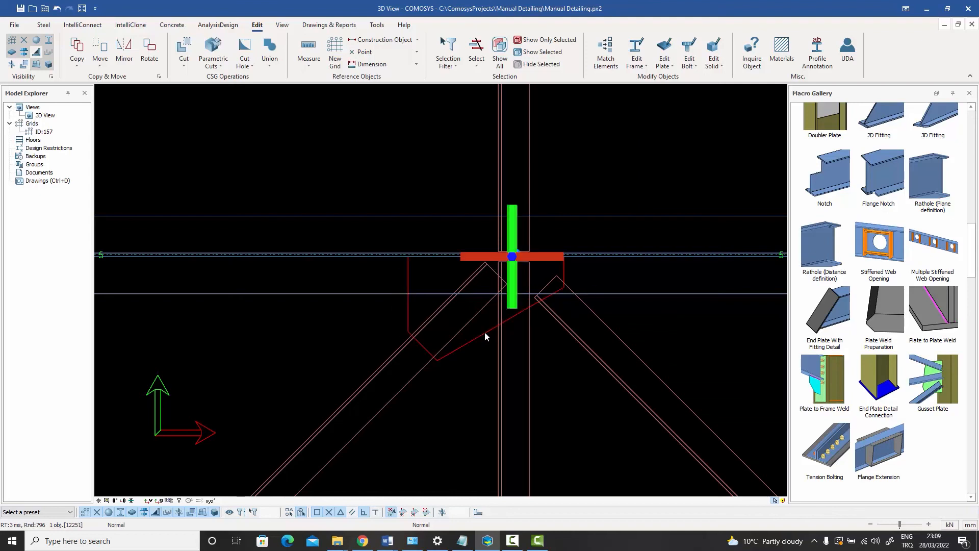
double_click(485, 333)
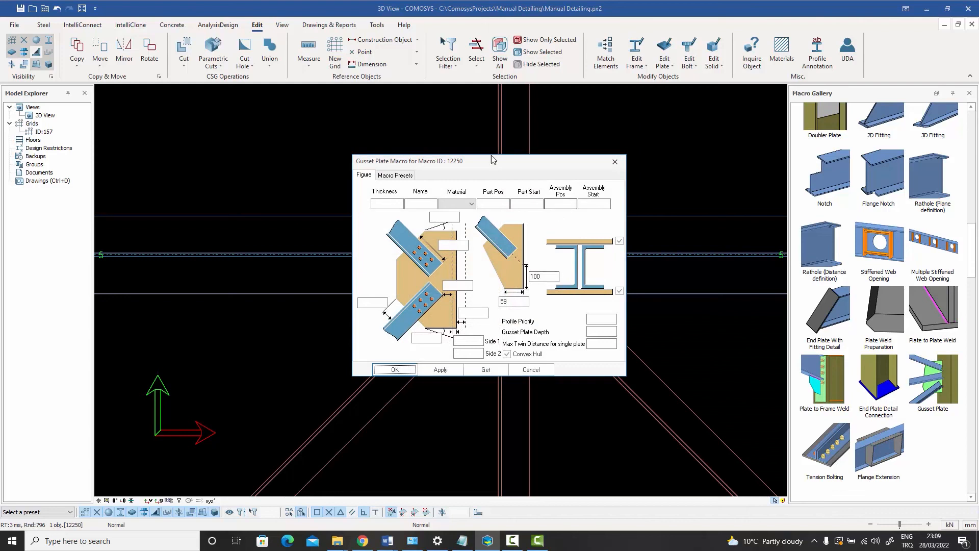
left_click_drag(492, 159, 209, 102)
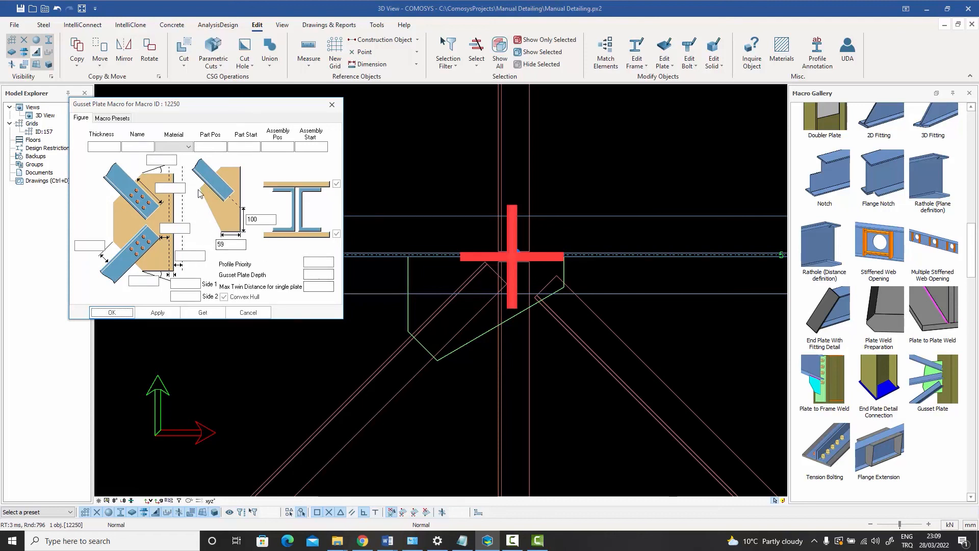
left_click(167, 188)
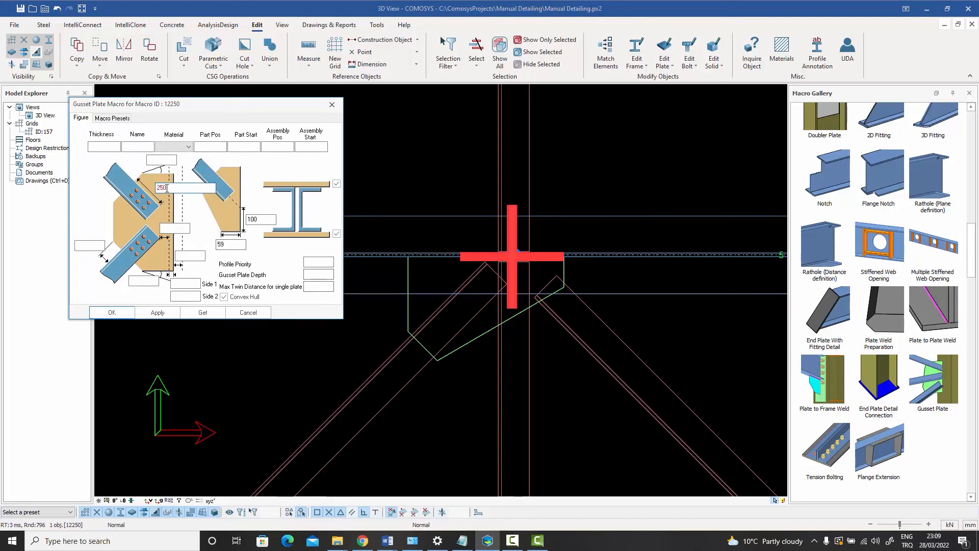
left_click(158, 312)
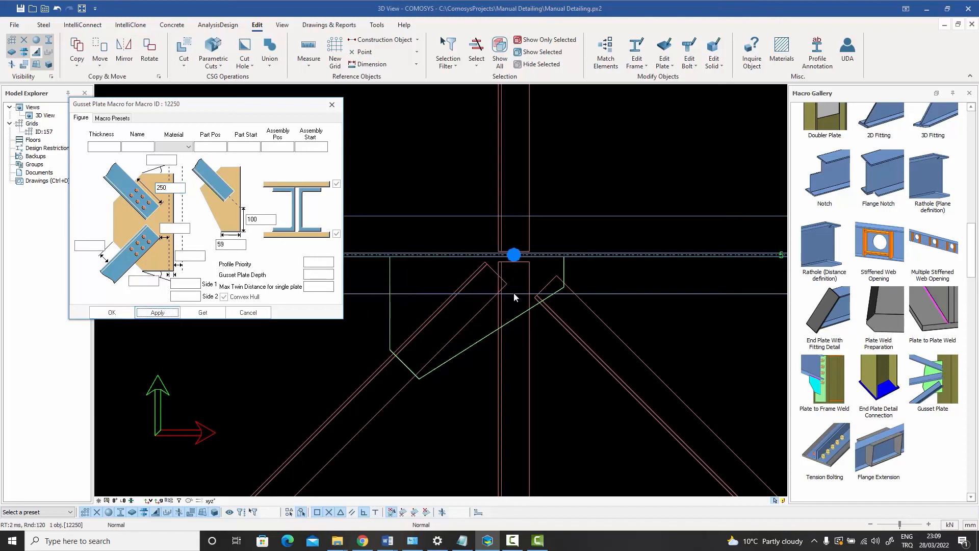
left_click(331, 104)
Step: Bolt the left diagonal brace to the gusset plate with the Tension Bolting macro, using the brace's upper end corner as the reference point
middle_click_drag(451, 221, 460, 192)
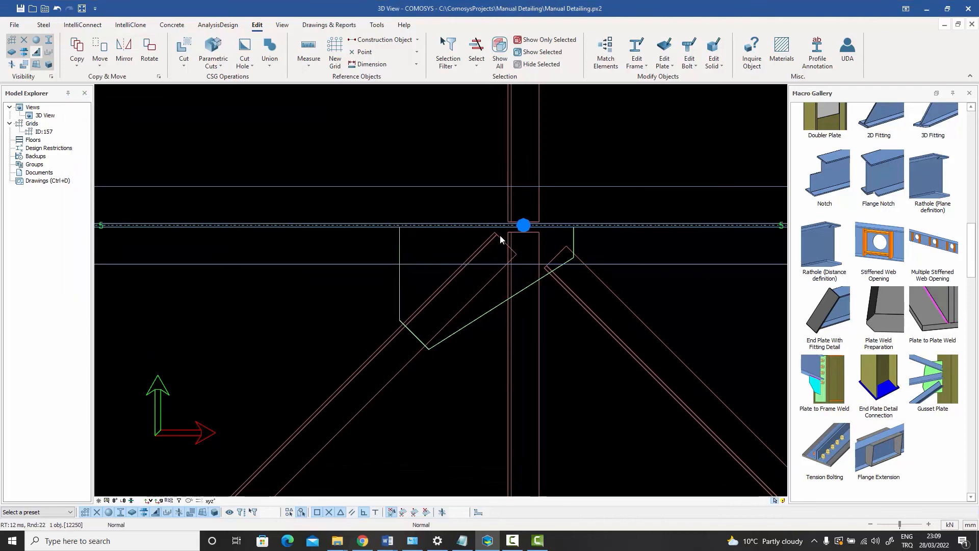
left_click(834, 445)
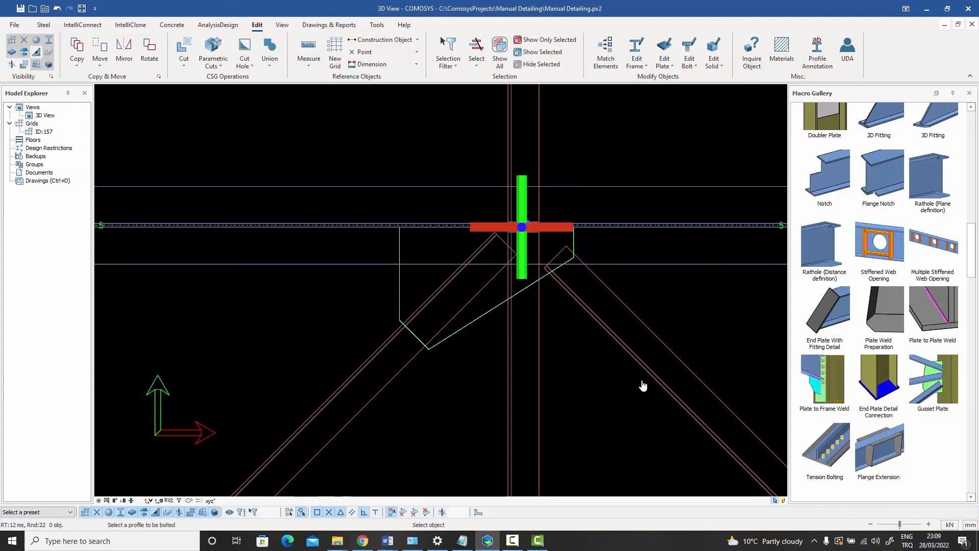
left_click(466, 309)
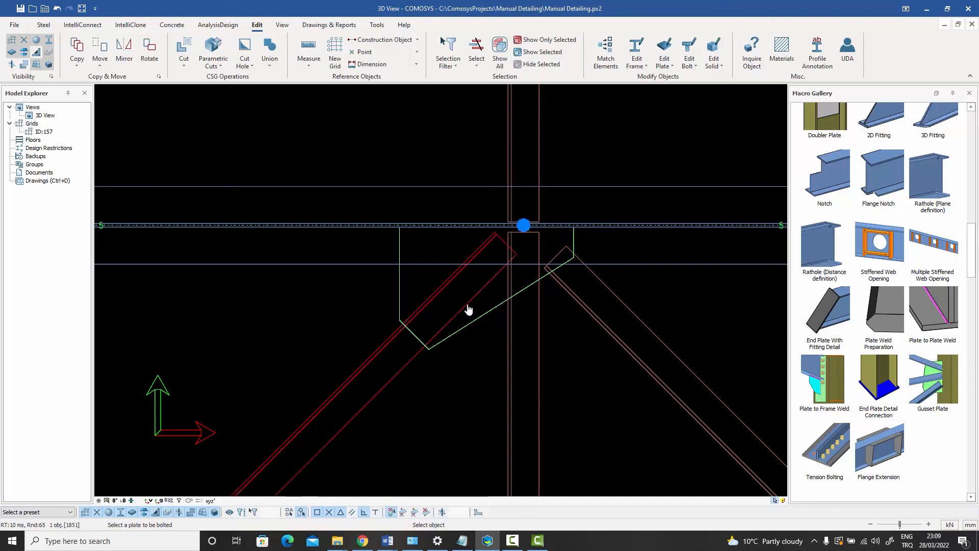
left_click(483, 322)
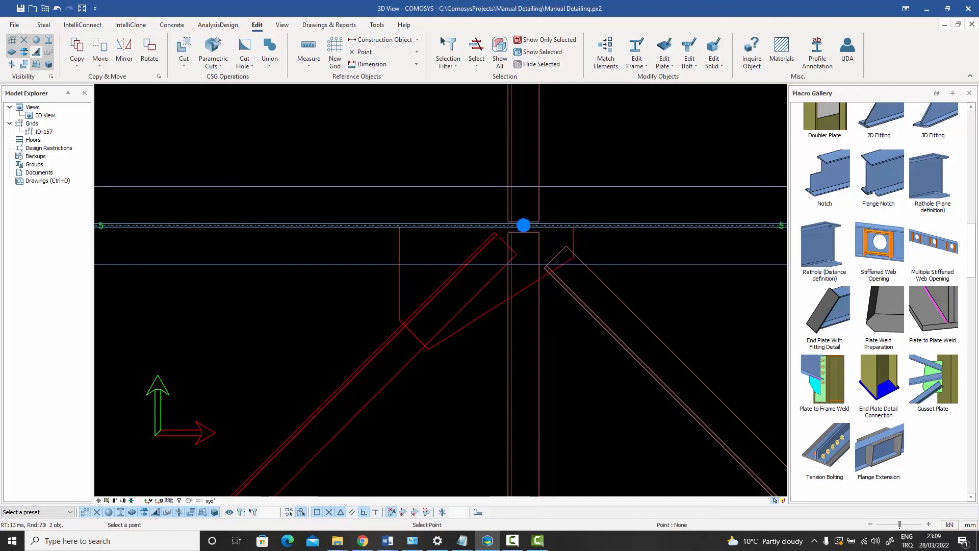
left_click(495, 233)
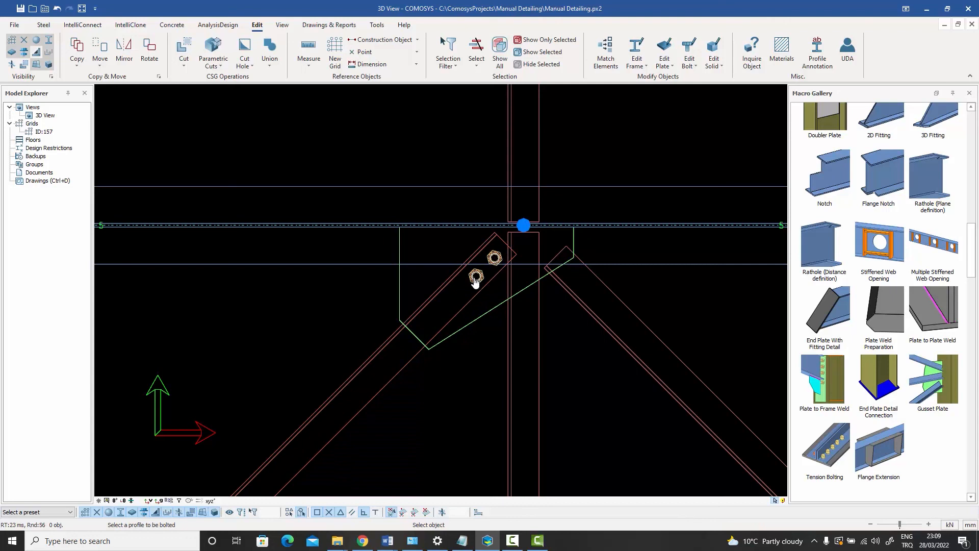
key("Escape")
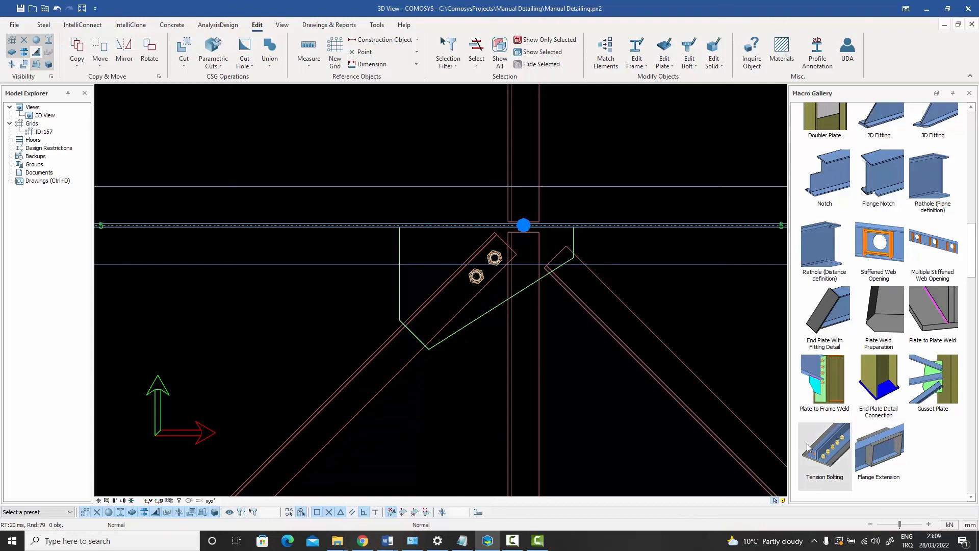
mouse_move(837, 442)
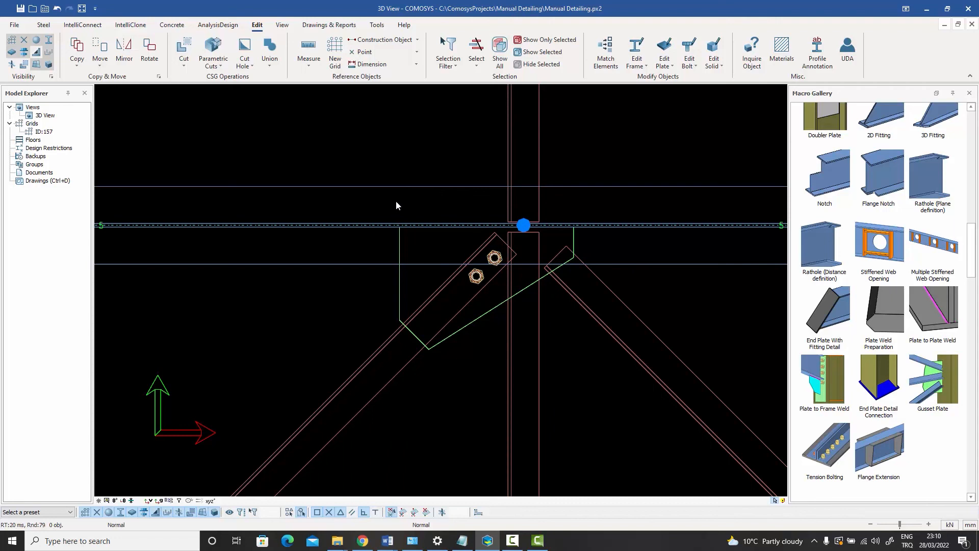
middle_click_drag(578, 401, 525, 402)
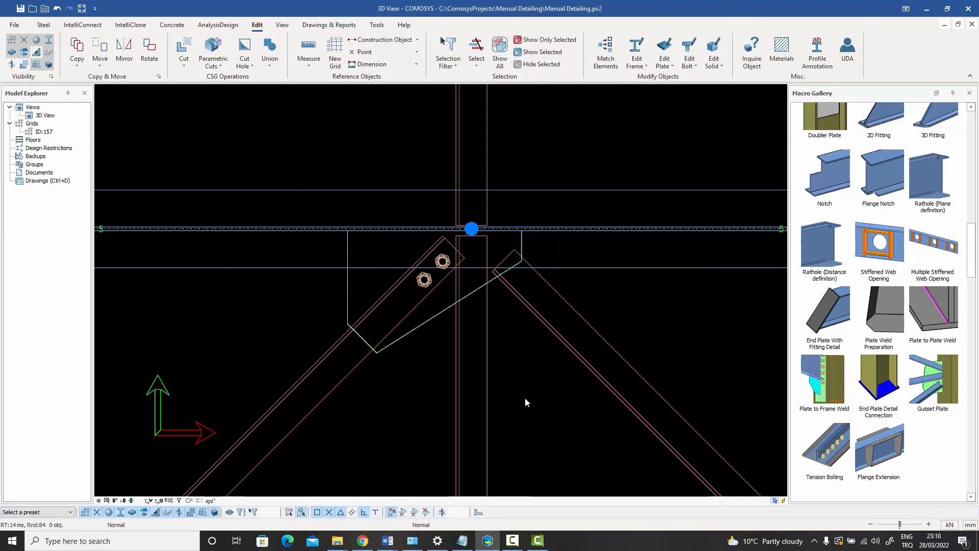